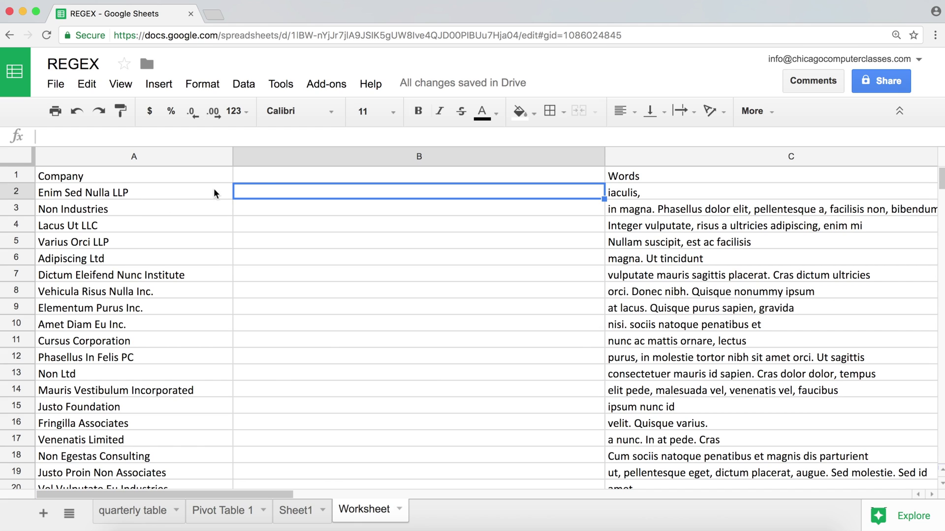
- Start a REGEXREPLACE formula in B2 on A2 with the pattern " LLP"
type("=reg")
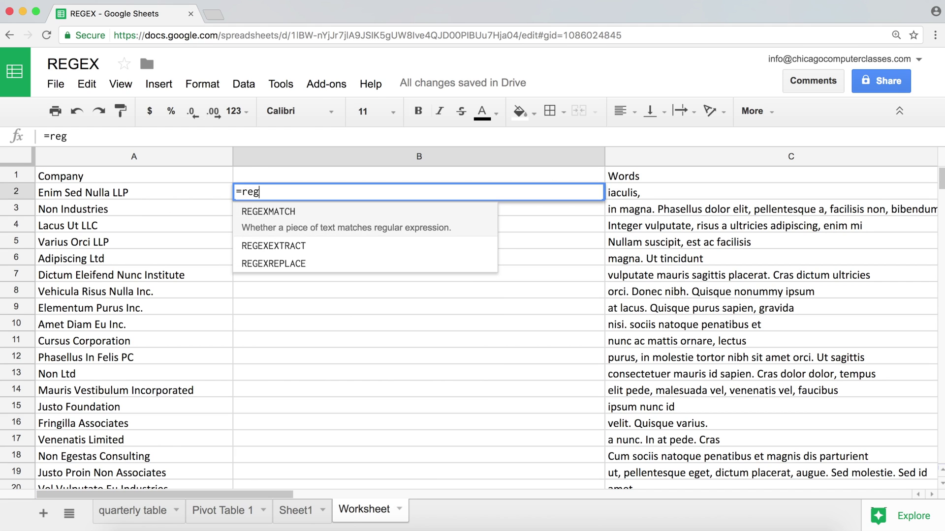
key("Down")
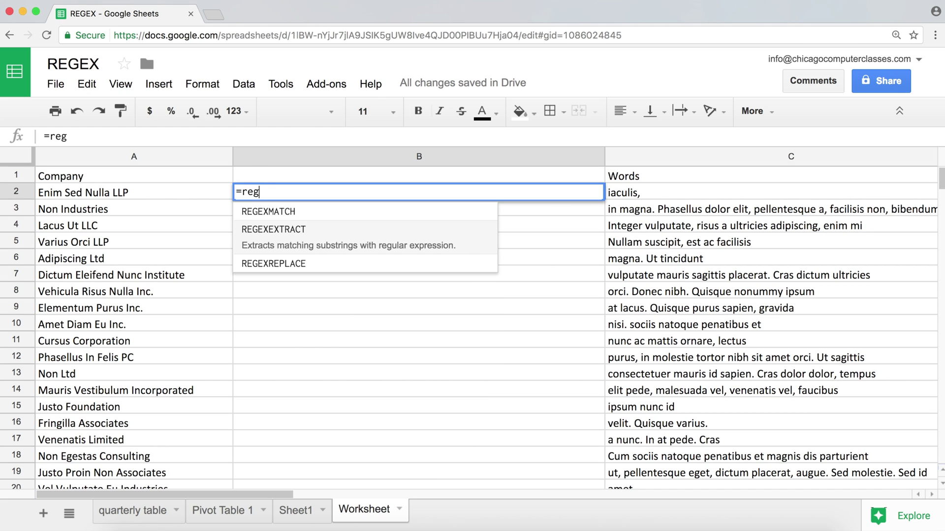
key("Down")
key("Tab")
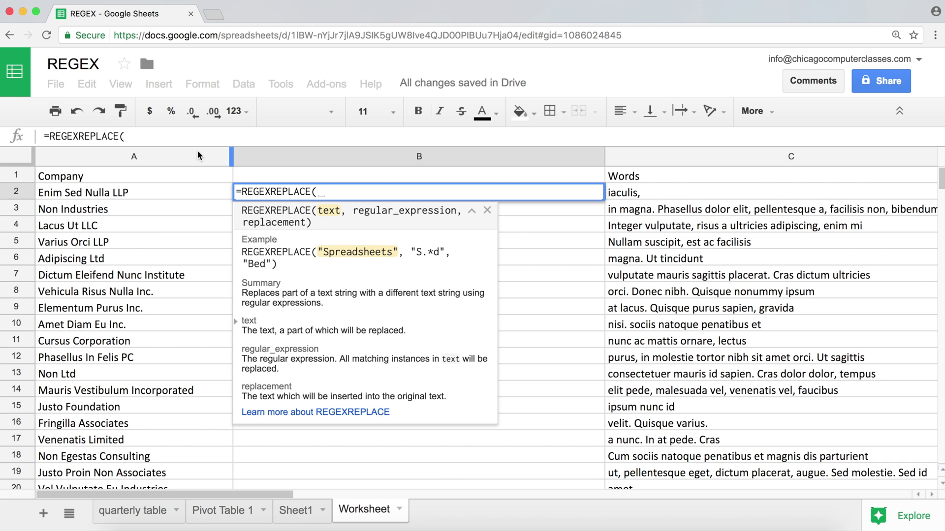
left_click(156, 192)
type(",")
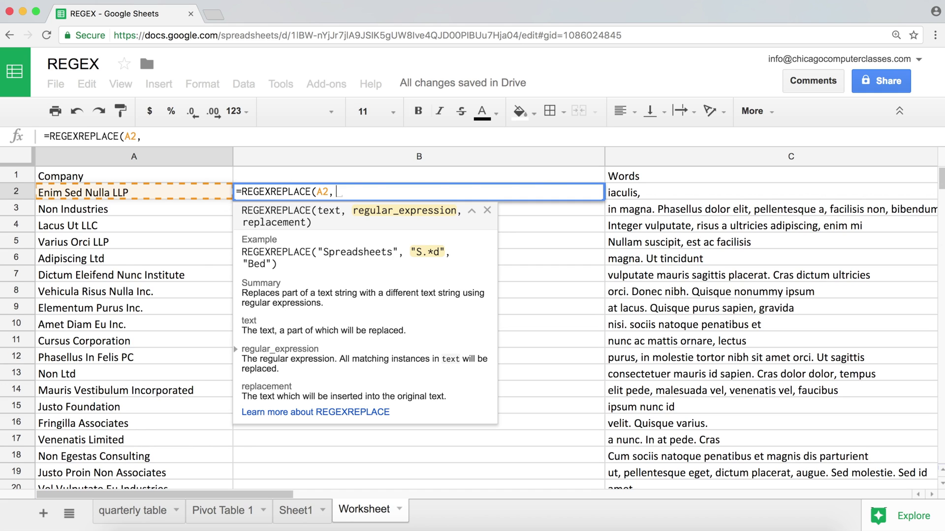
type("\"")
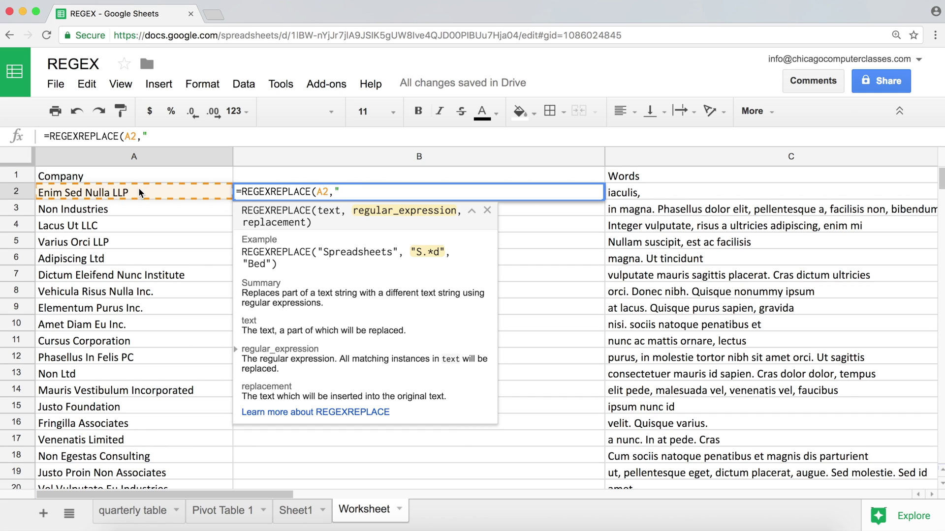
type("LLP\"")
- Anchor the pattern as " LLP$", add an empty replacement, and commit =REGEXREPLACE(A2," LLP$",)
left_click(365, 192)
type("$")
type(",")
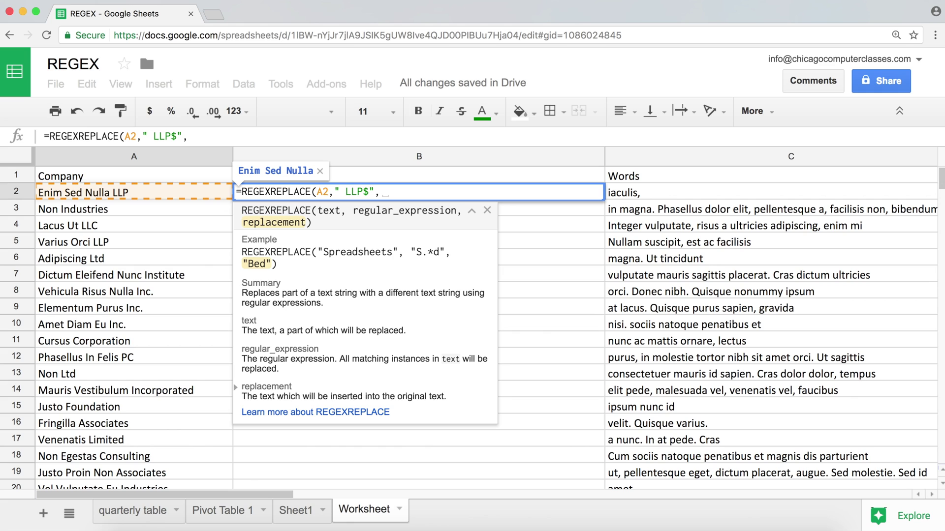
type("\"\"")
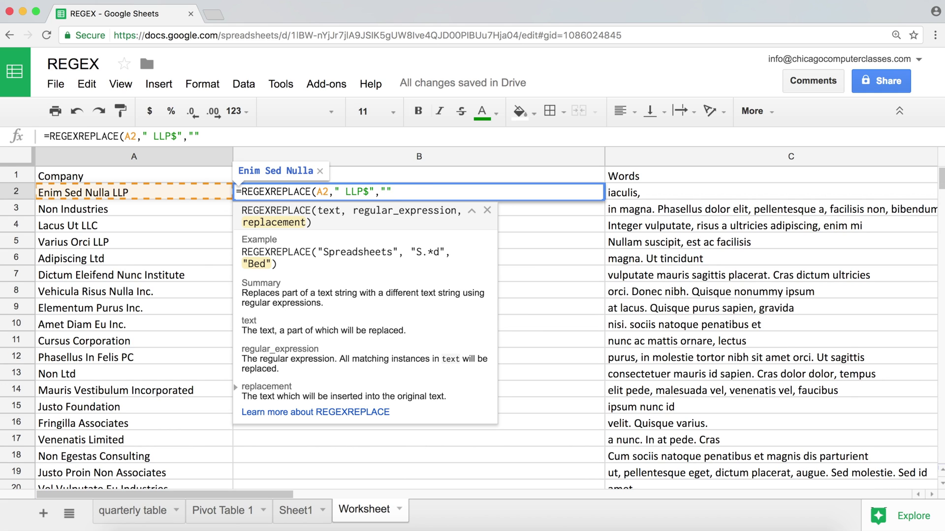
key("BackSpace")
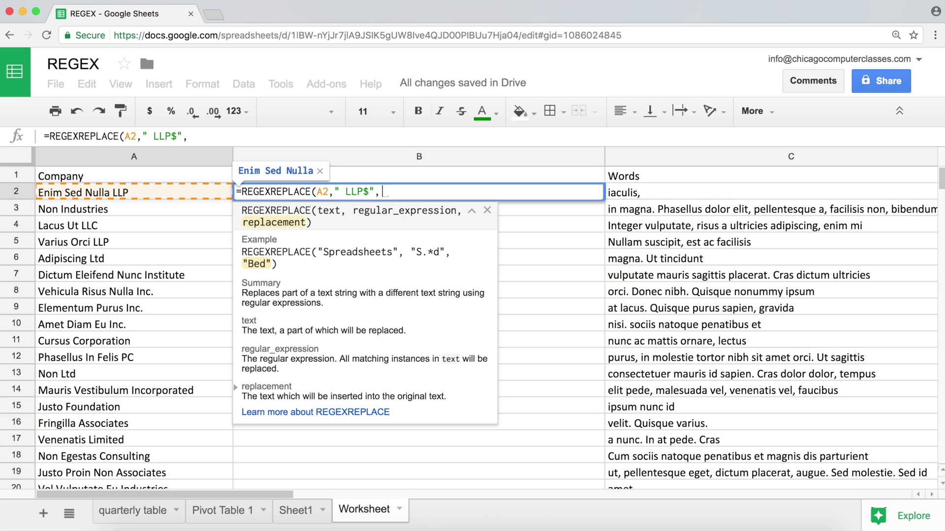
key("BackSpace")
type(")")
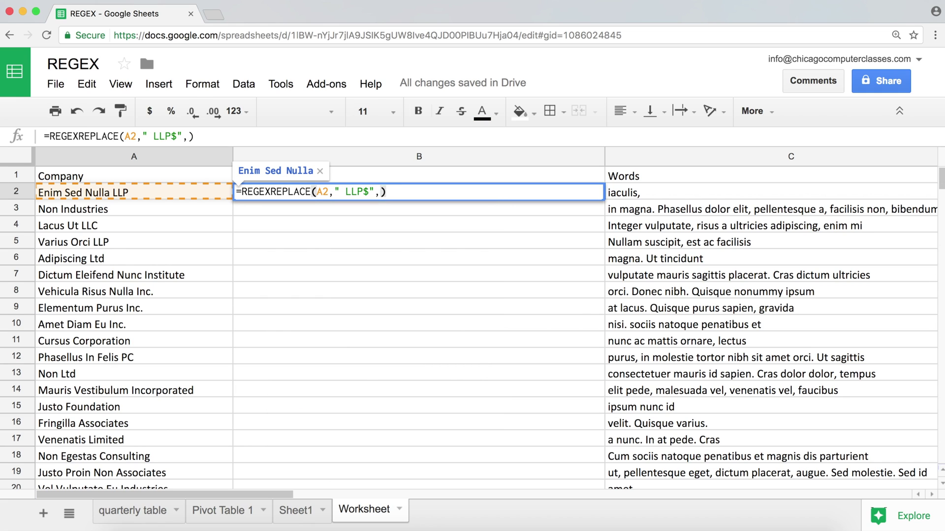
key("Return")
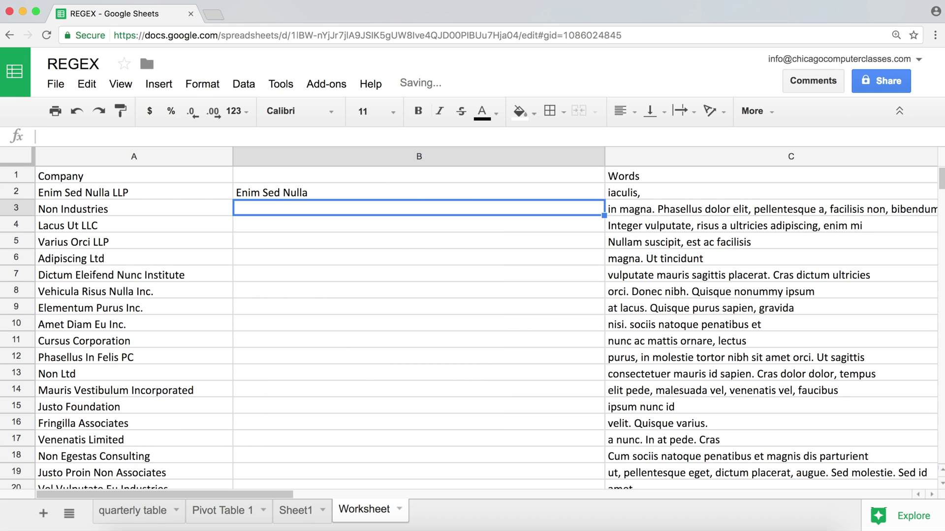
left_click(376, 187)
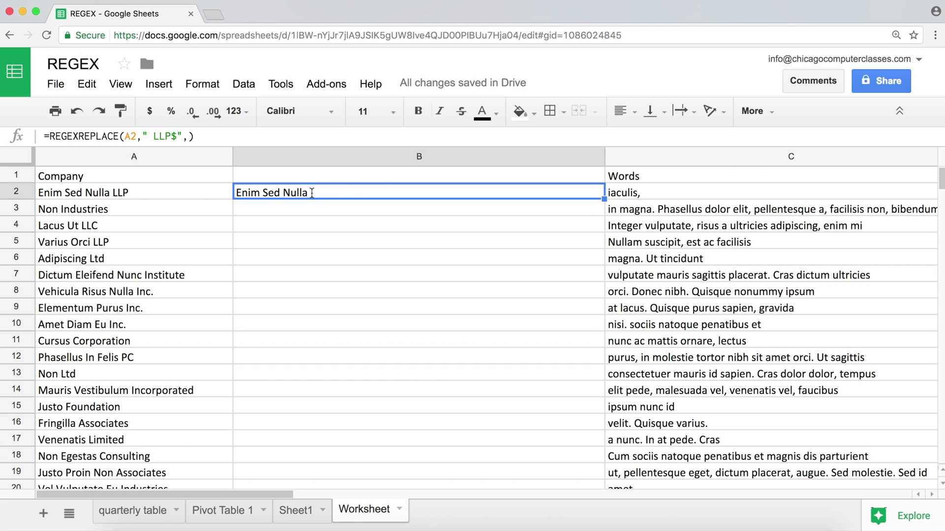
- Copy B2's REGEXREPLACE formula down to B15, turning 'Varius Orci LLP' into 'Varius Orci'
double_click(311, 192)
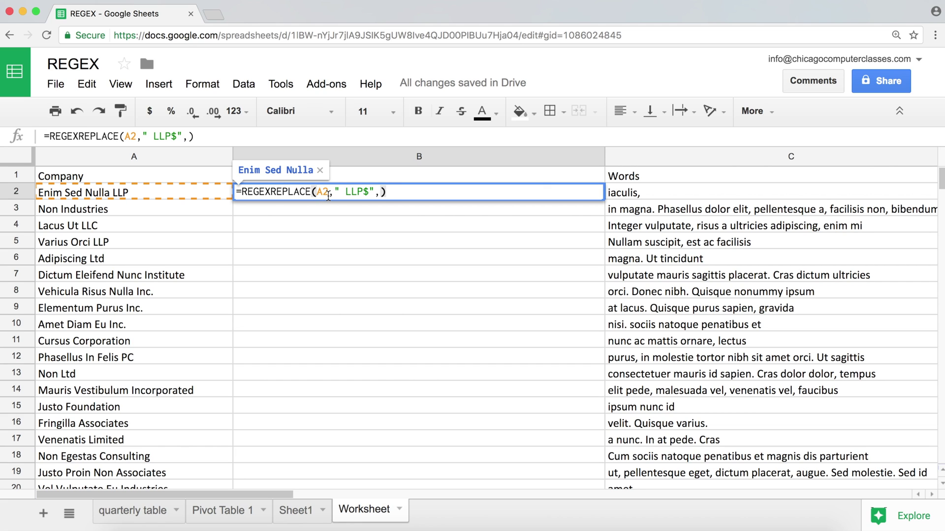
key("Return")
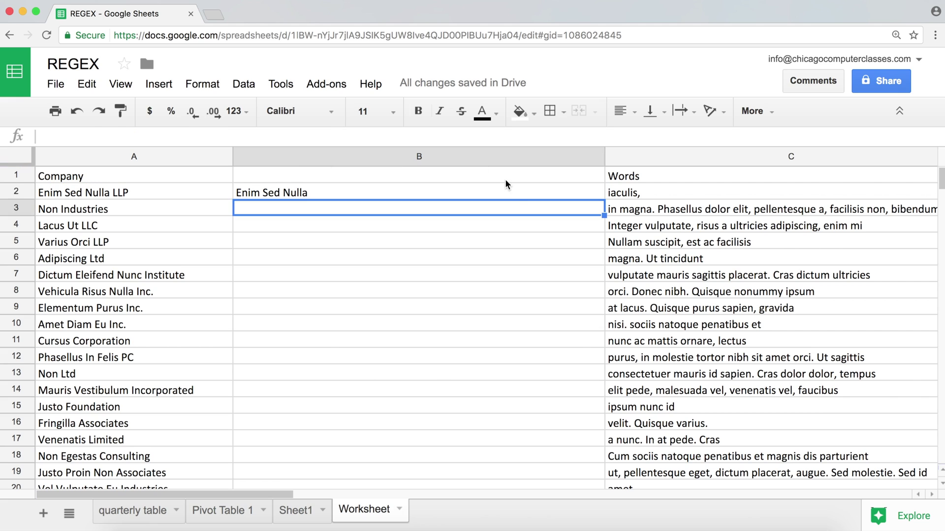
left_click(512, 191)
left_click_drag(603, 199, 589, 406)
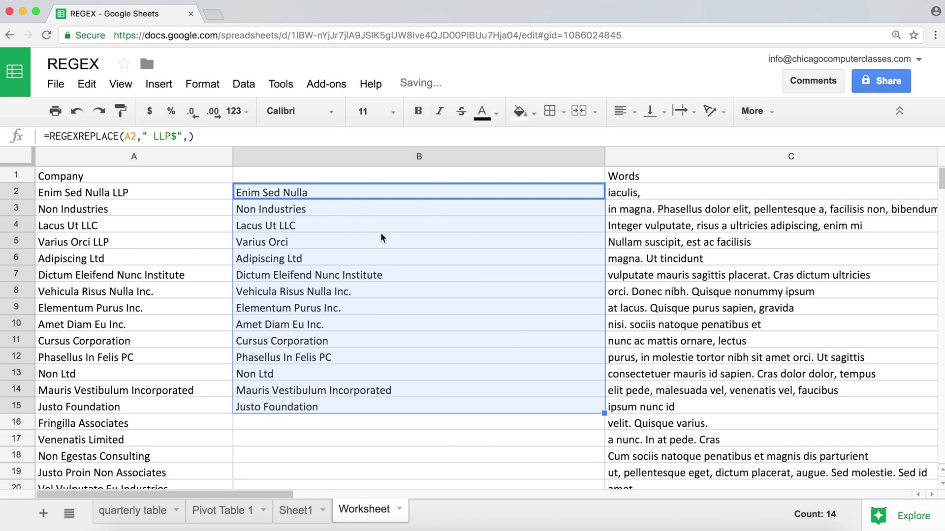
double_click(320, 193)
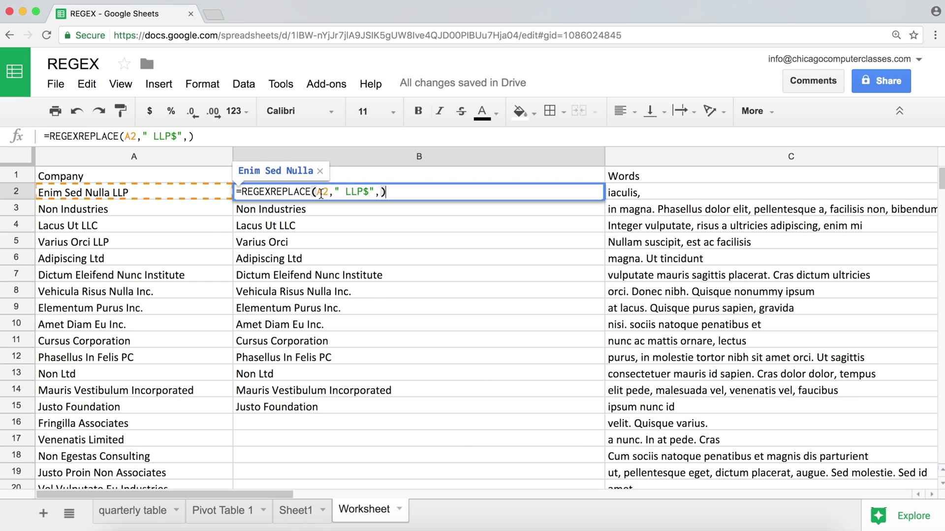
- Change B2's pattern to " LLP$| LLC$| Ltd$| Inc.+" to also strip LLC, Ltd and Inc
left_click_drag(340, 192, 370, 185)
left_click(370, 186)
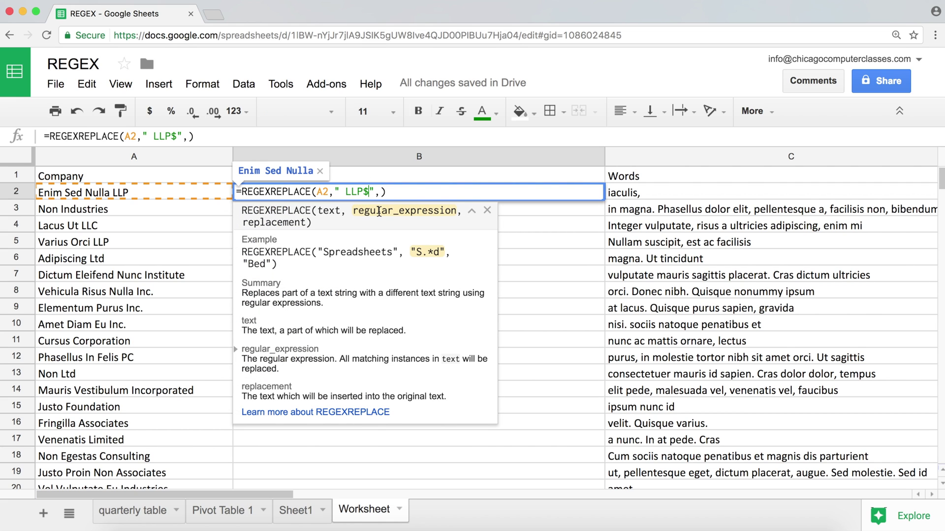
type("| LLC$|")
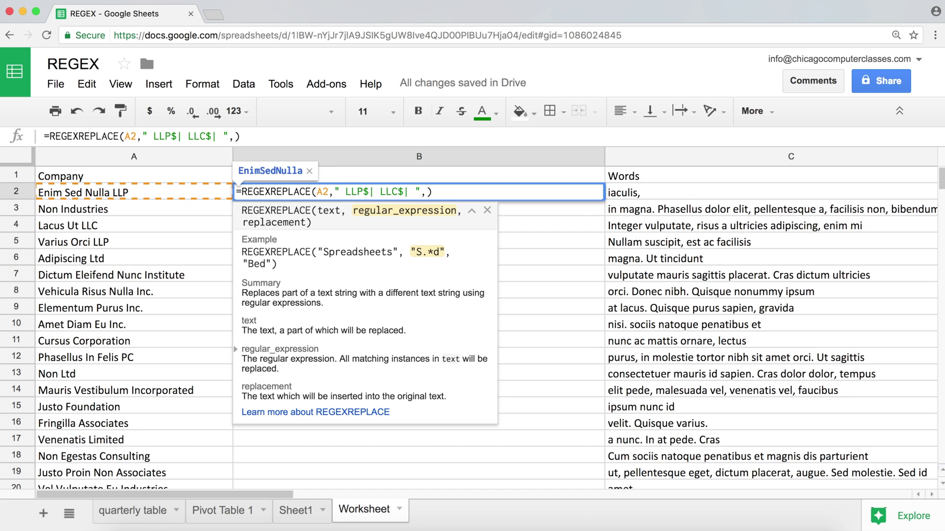
type(" L")
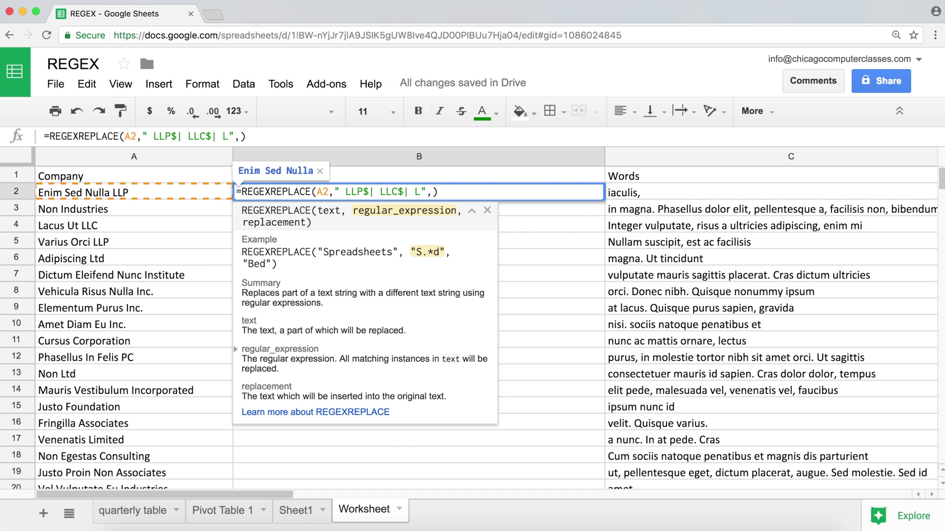
type("td$|")
type("Inc")
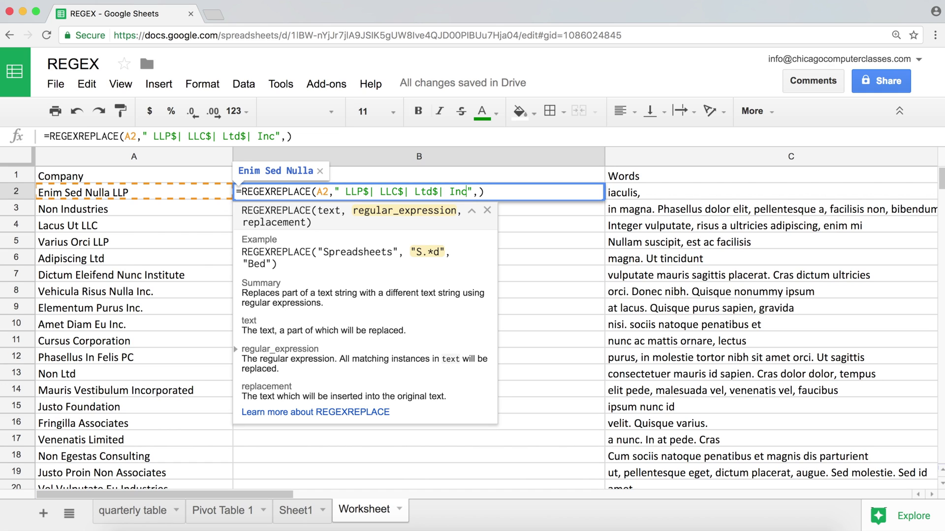
type(".+")
key("Return")
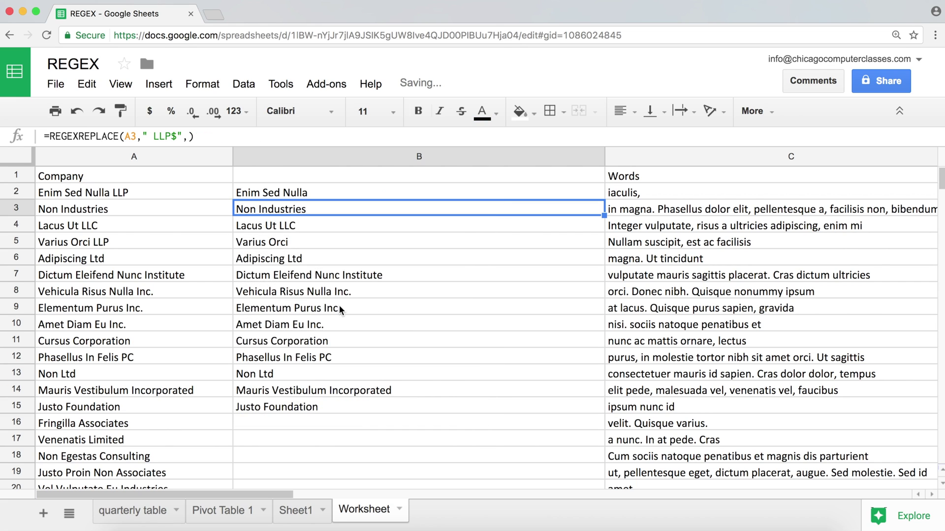
left_click(564, 192)
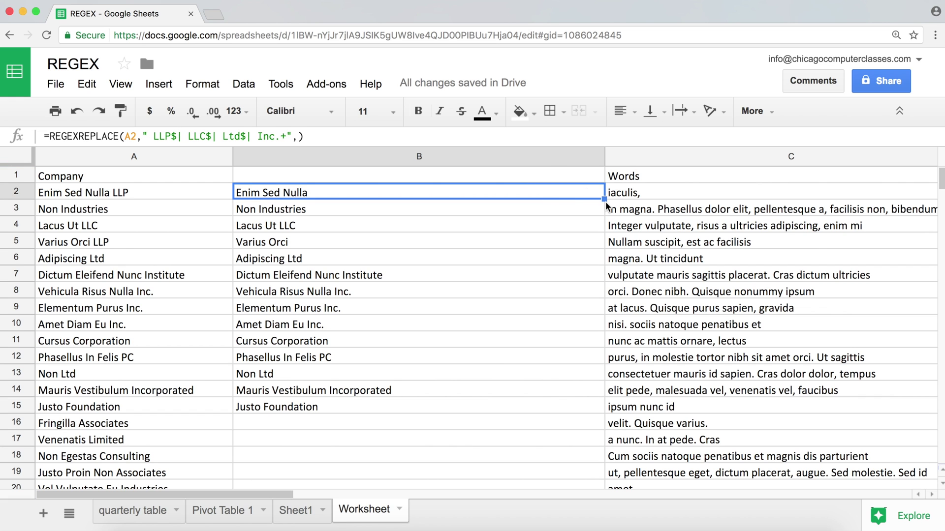
left_click_drag(601, 199, 472, 464)
scroll(448, 383, "up", 7)
scroll(448, 383, "up", 15)
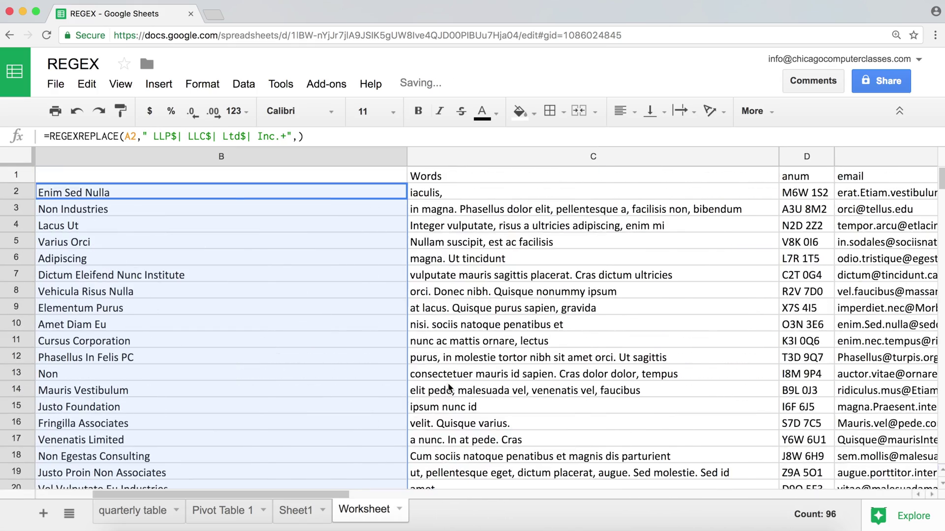
left_click(310, 256)
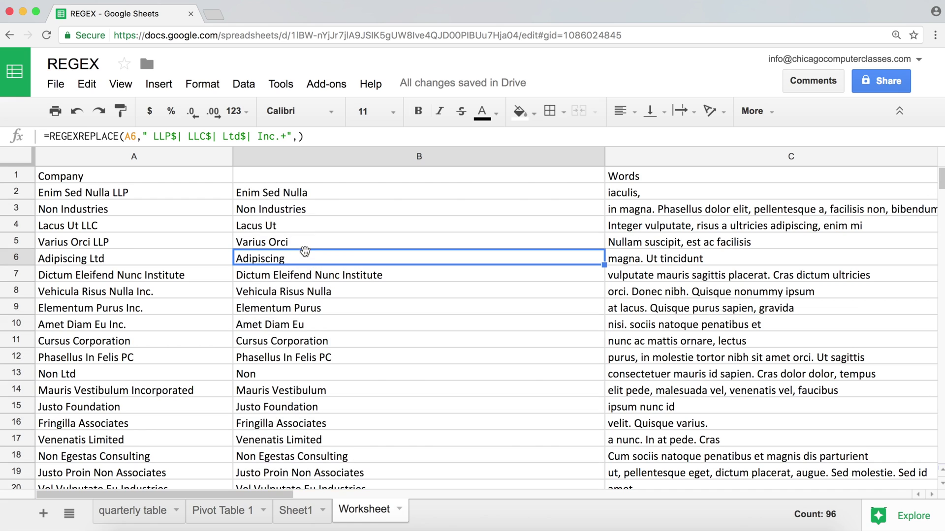
left_click(278, 227)
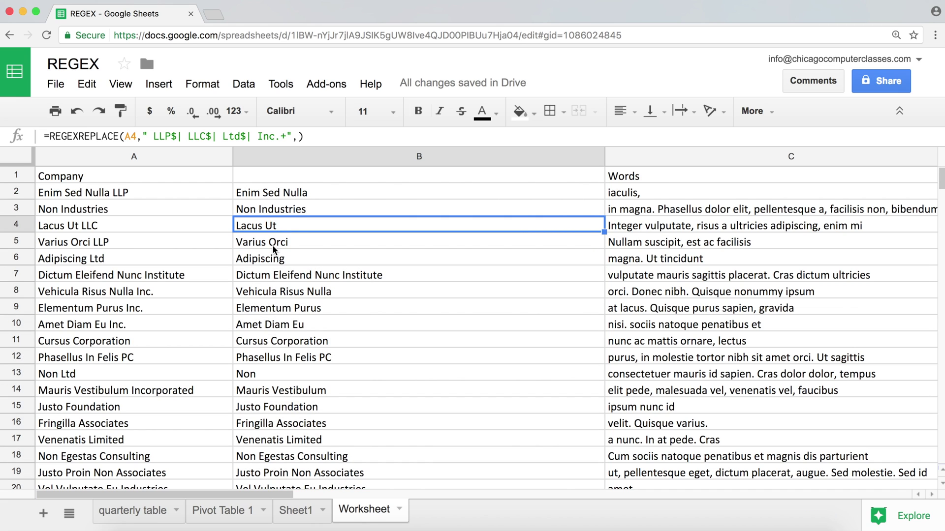
left_click(273, 244)
left_click(286, 259)
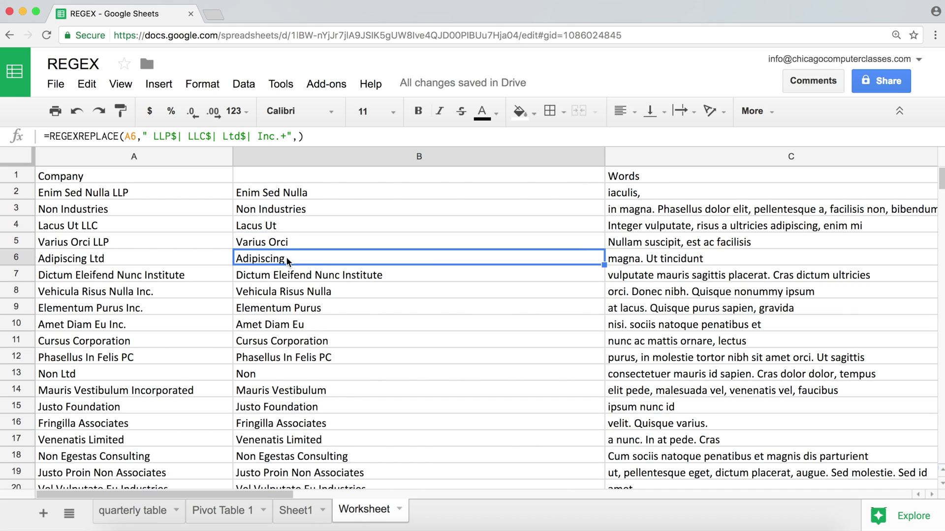
left_click(295, 290)
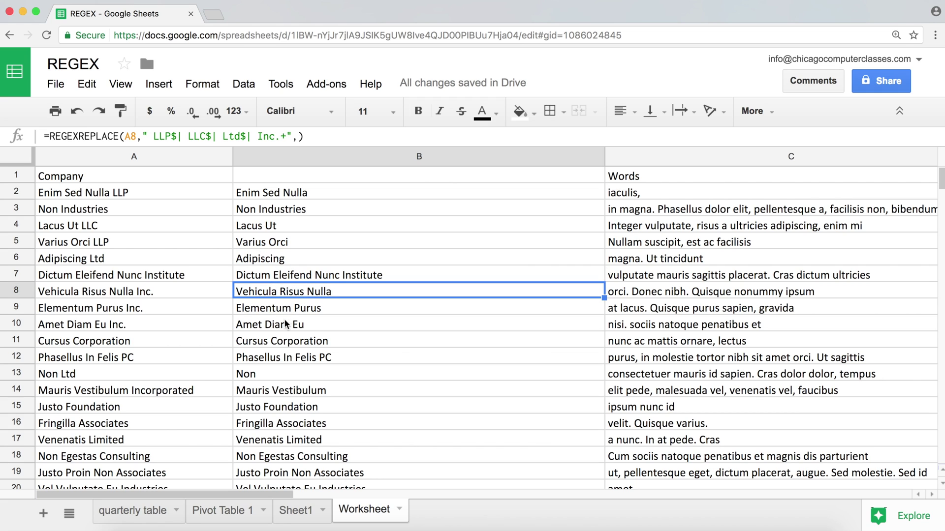
left_click(281, 328)
left_click(271, 392)
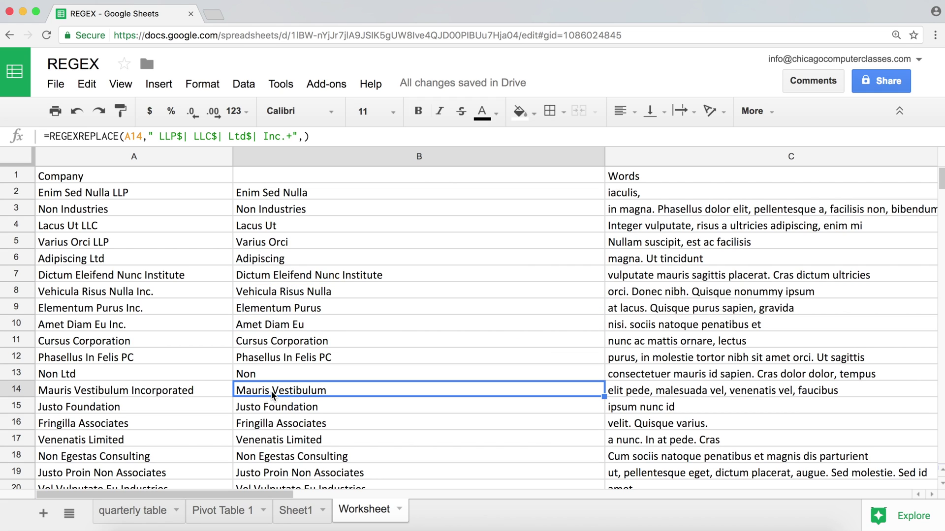
left_click(274, 376)
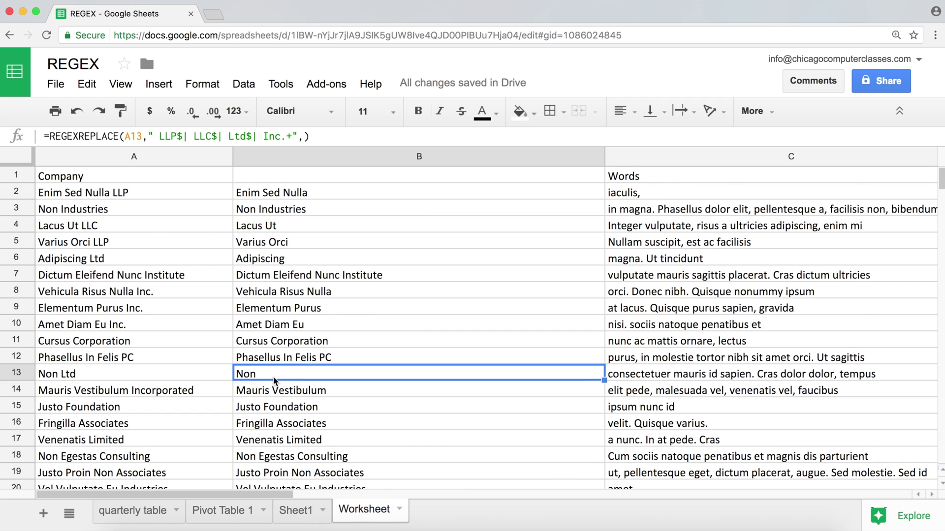
scroll(273, 379, "down", 1)
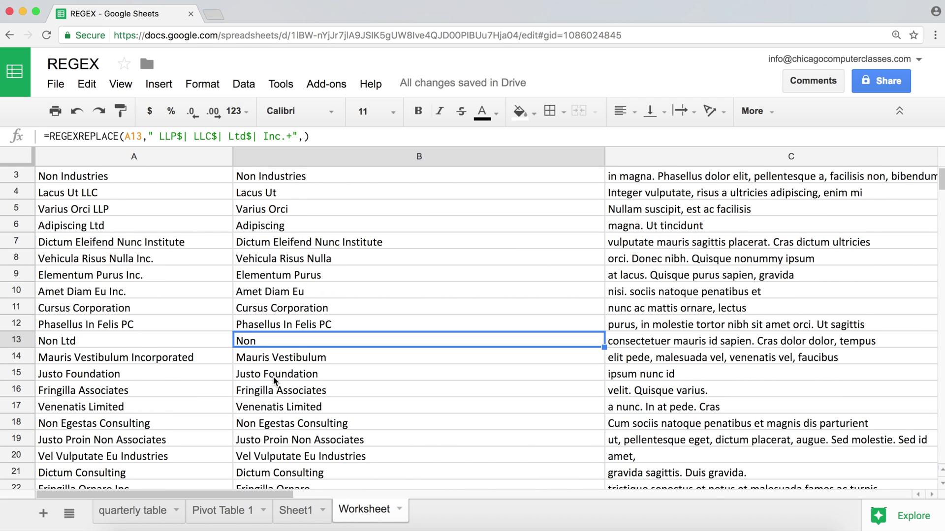
scroll(273, 376, "down", 1)
scroll(273, 377, "down", 3)
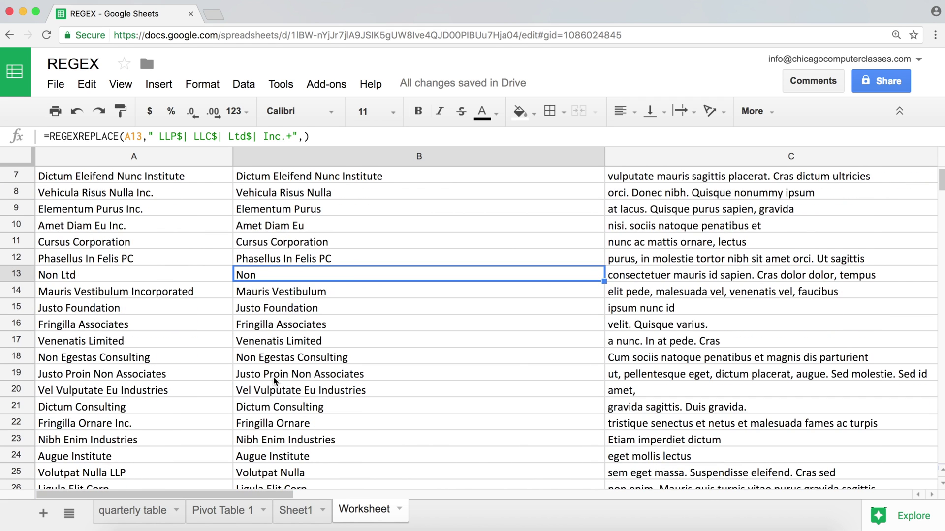
scroll(273, 376, "down", 5)
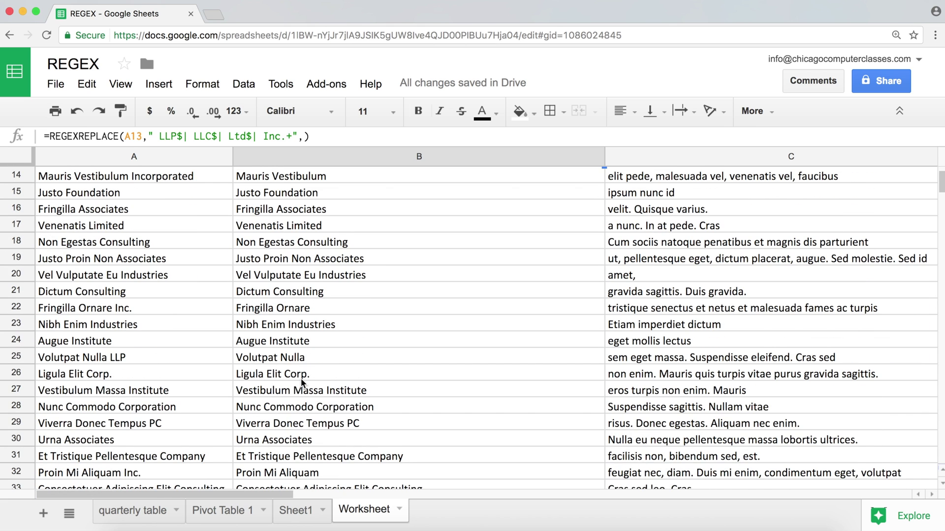
left_click(302, 374)
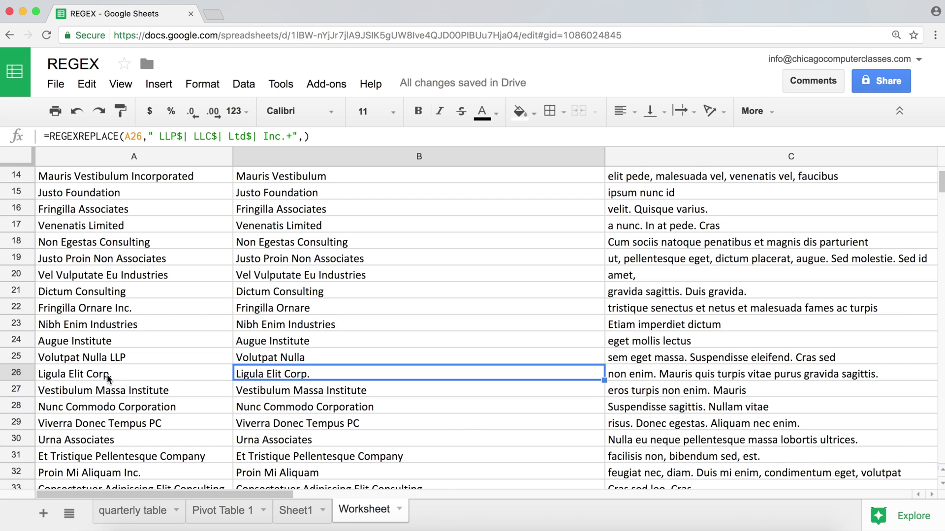
left_click(127, 356)
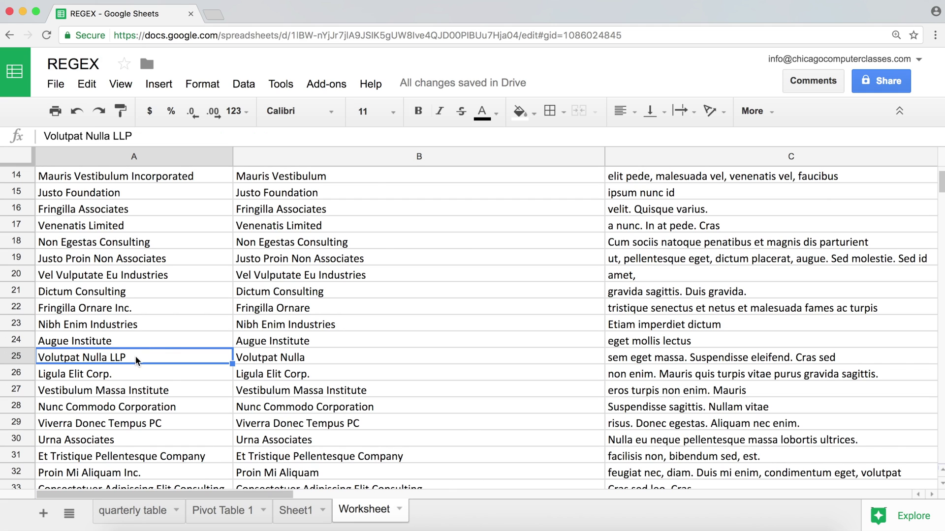
left_click(291, 356)
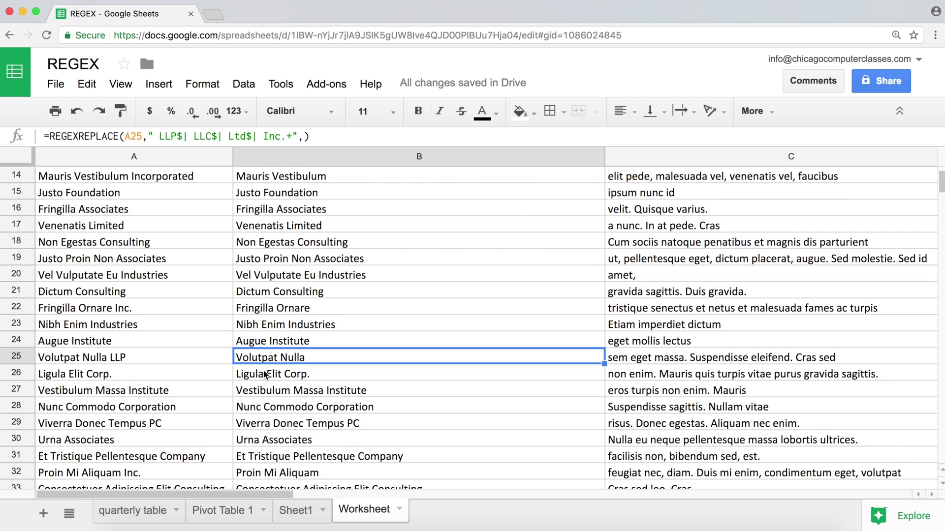
left_click(284, 374)
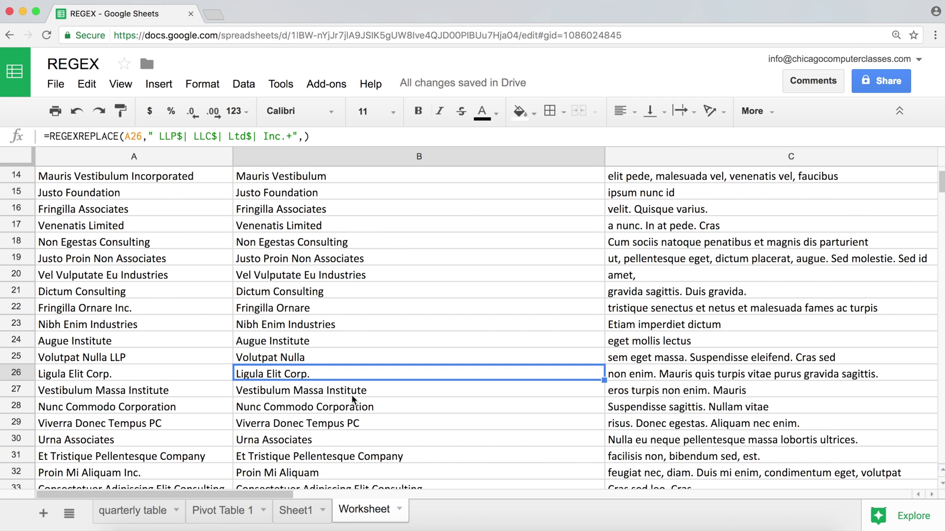
scroll(352, 394, "up", 5)
- Add "| Corp.+" to B2's suffix pattern and copy the formula down column B
left_click(431, 194)
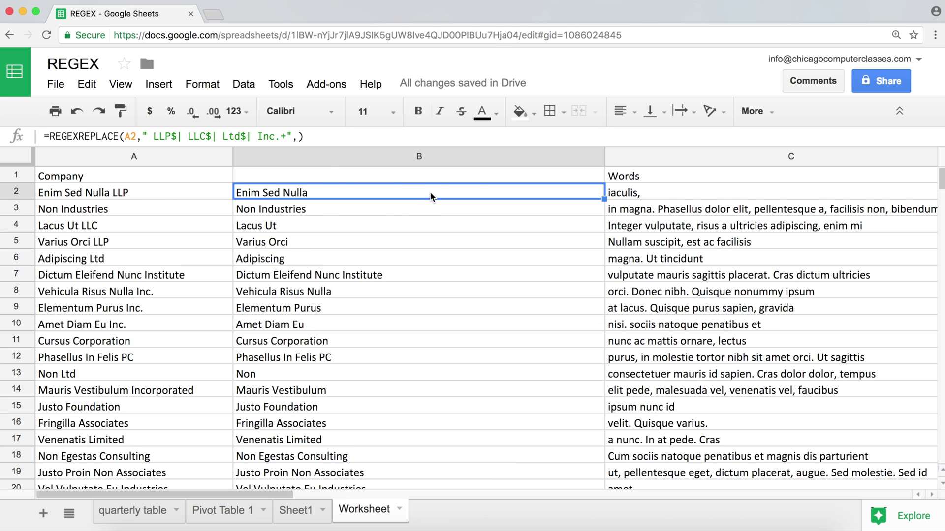
key("Return")
left_click(480, 192)
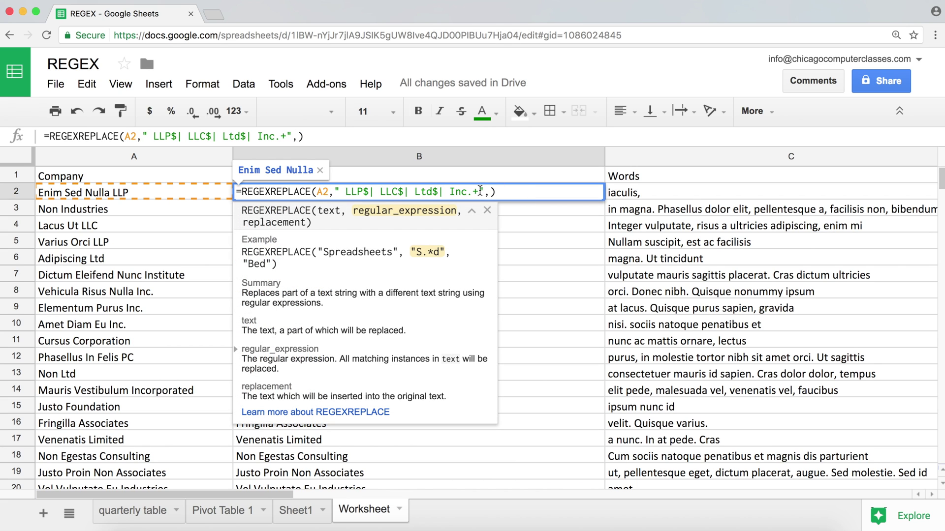
type("|")
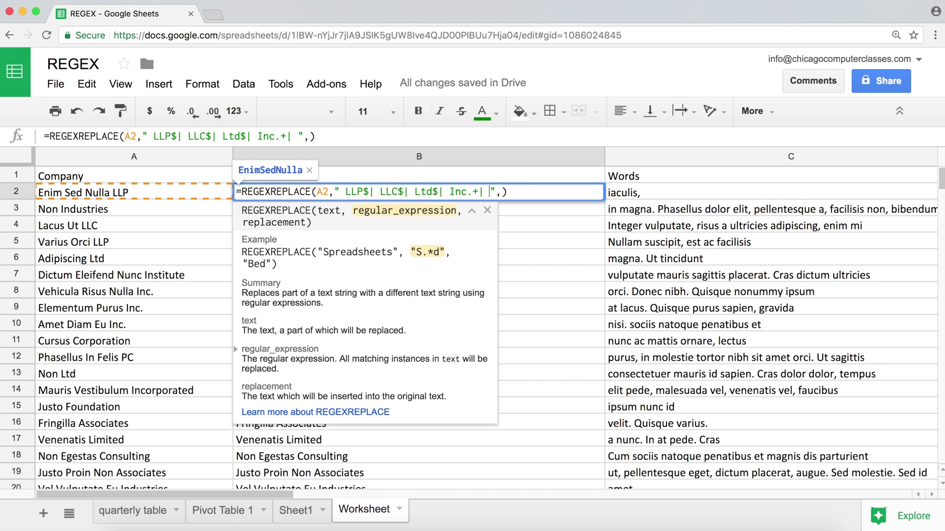
type(" Corp")
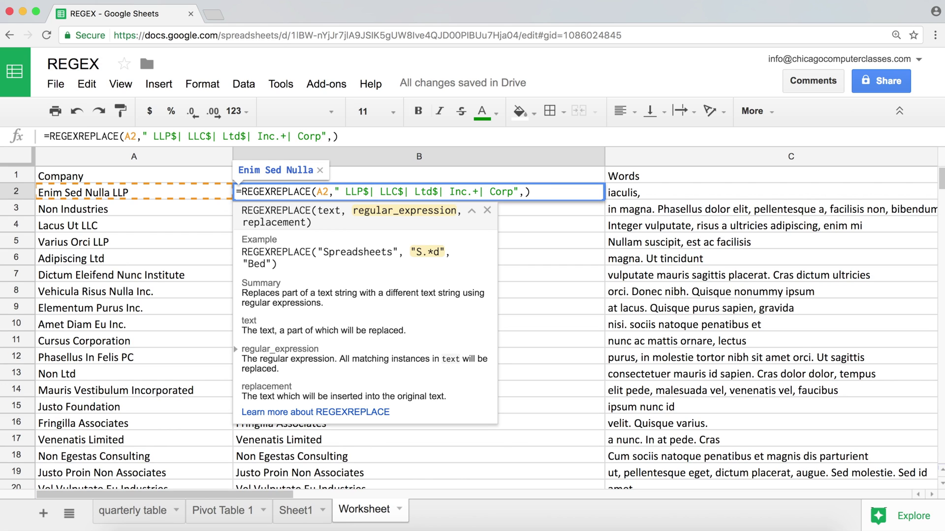
type(".+")
key("Return")
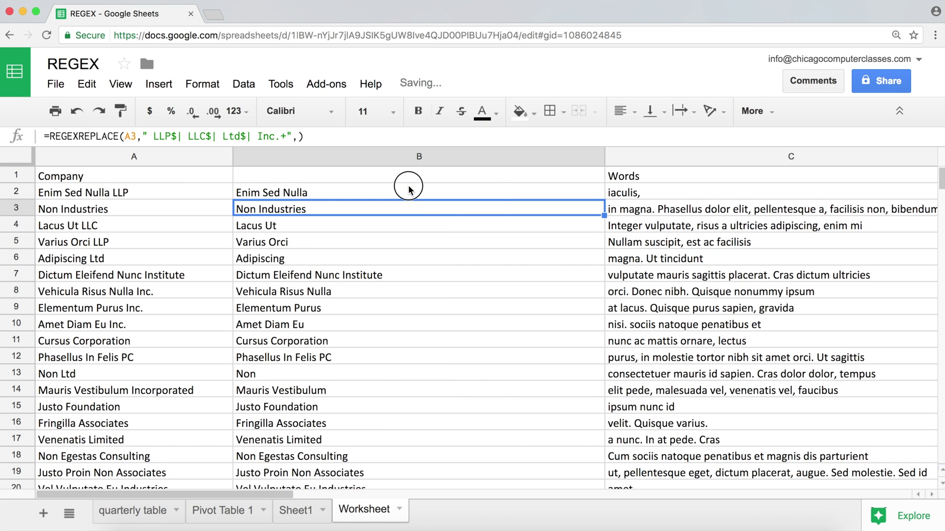
left_click(404, 190)
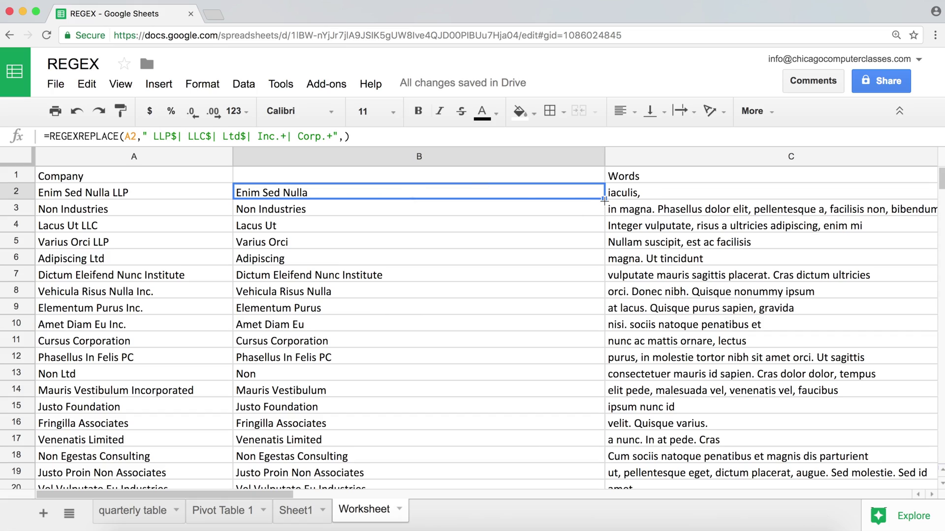
left_click_drag(604, 199, 498, 240)
- Check the cleaned company names in rows 98–99 and review B2's formula unchanged
scroll(453, 212, "up", 1)
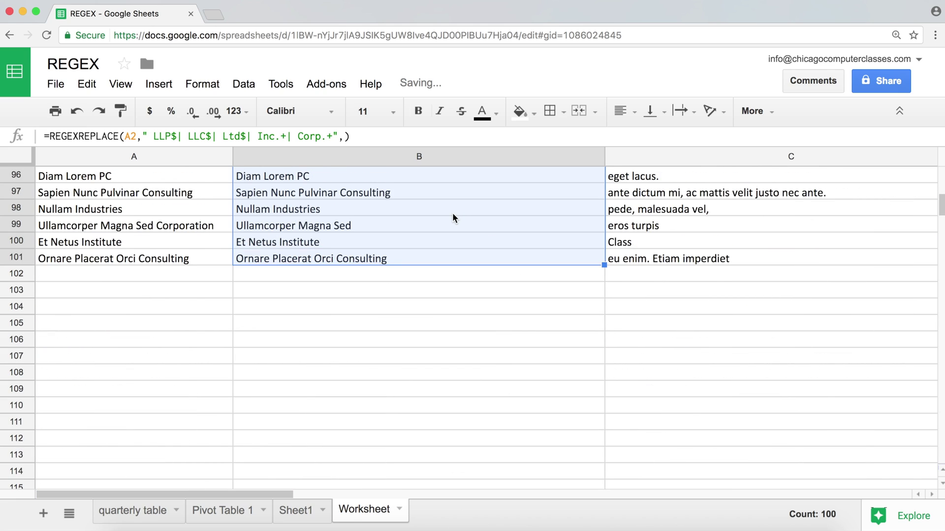
left_click(334, 240)
left_click(338, 227)
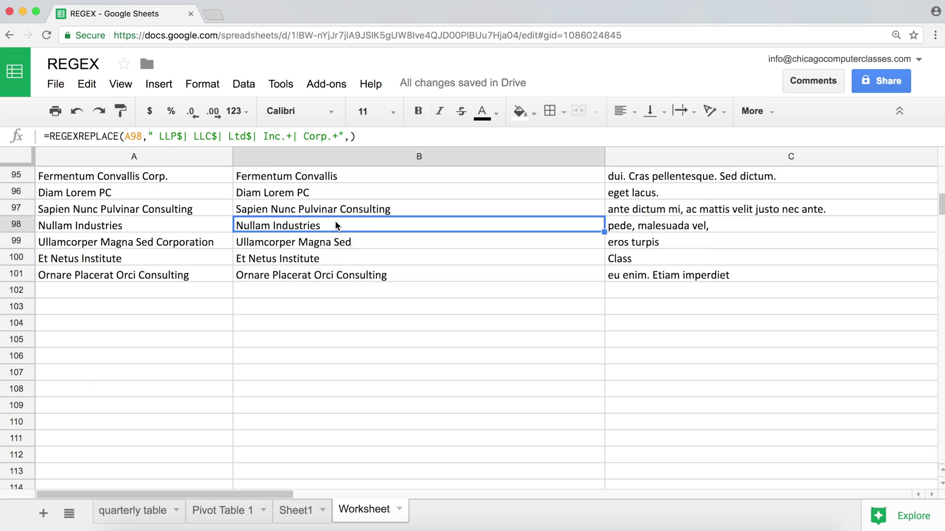
scroll(346, 209, "up", 5)
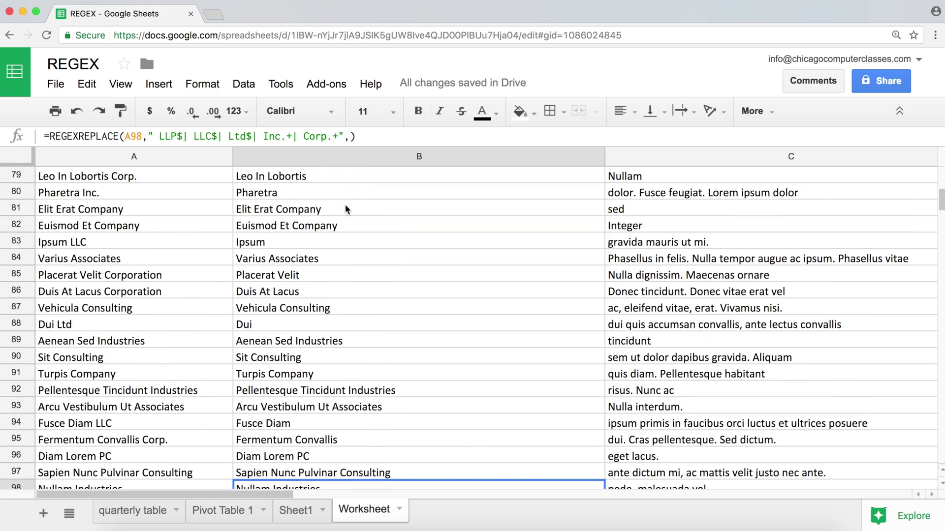
scroll(345, 205, "up", 20)
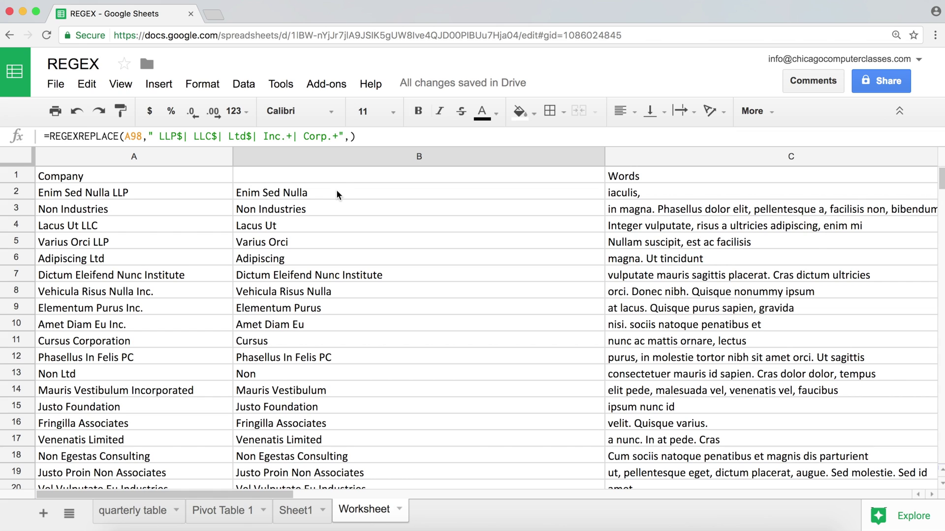
left_click(337, 191)
double_click(337, 190)
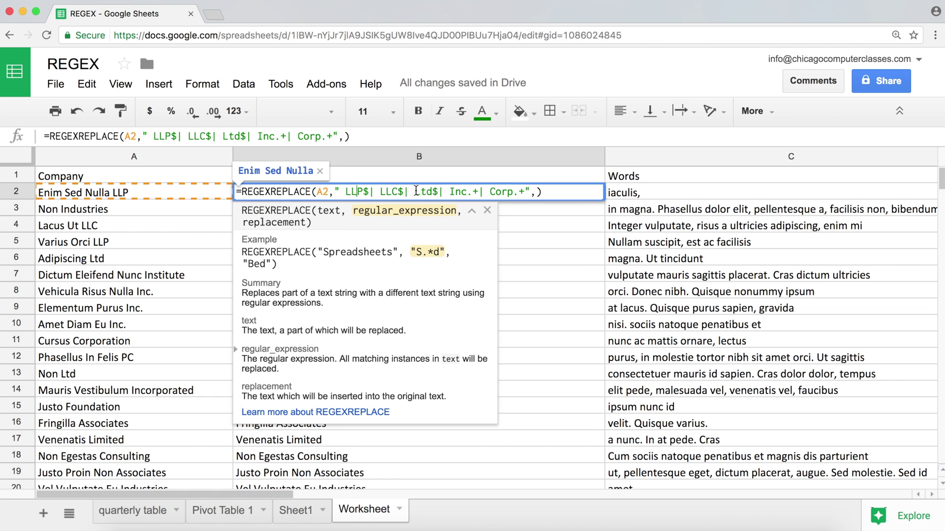
key("Return")
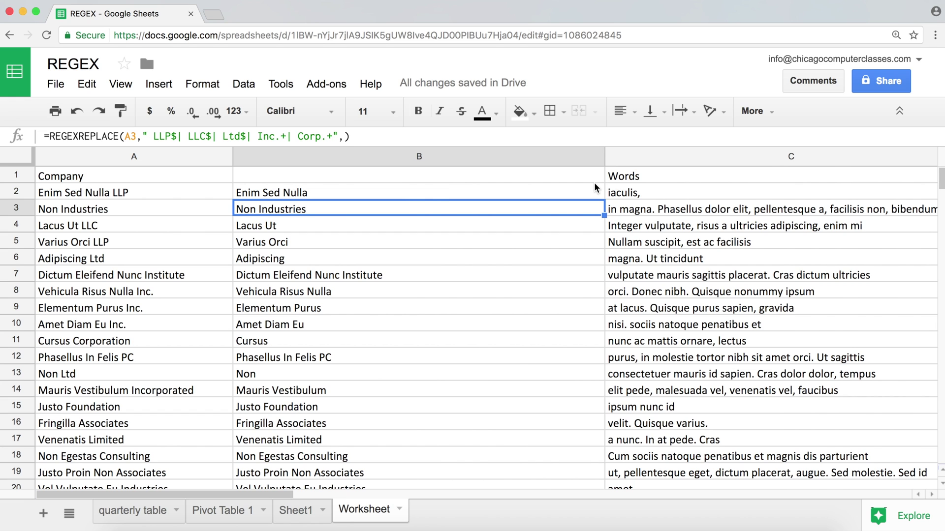
scroll(595, 185, "right", 3)
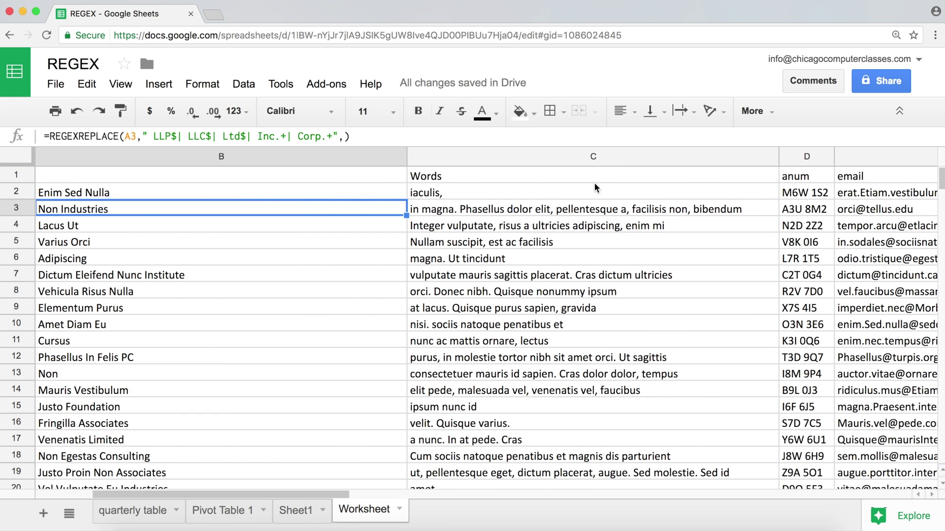
- Insert an empty column D between the Words column and the anum column
scroll(594, 187, "right", 3)
left_click(305, 193)
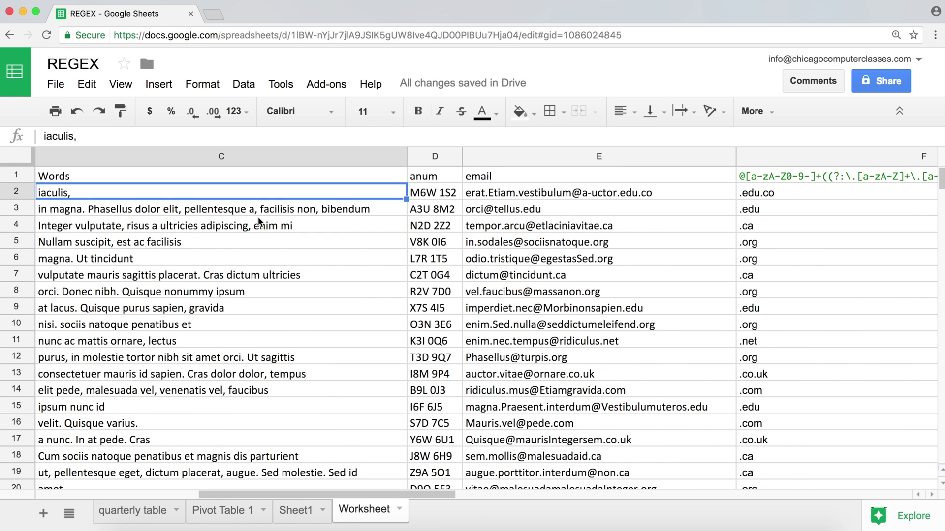
left_click(292, 212)
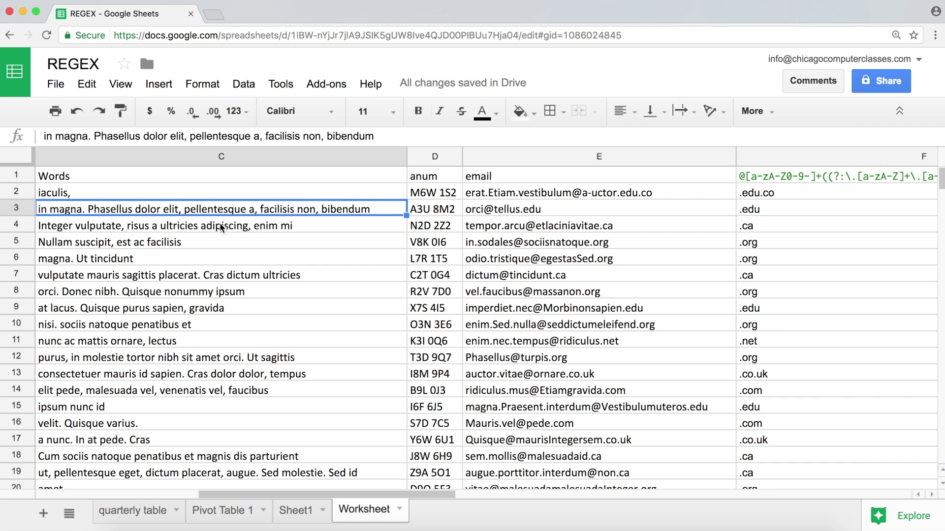
left_click(152, 261)
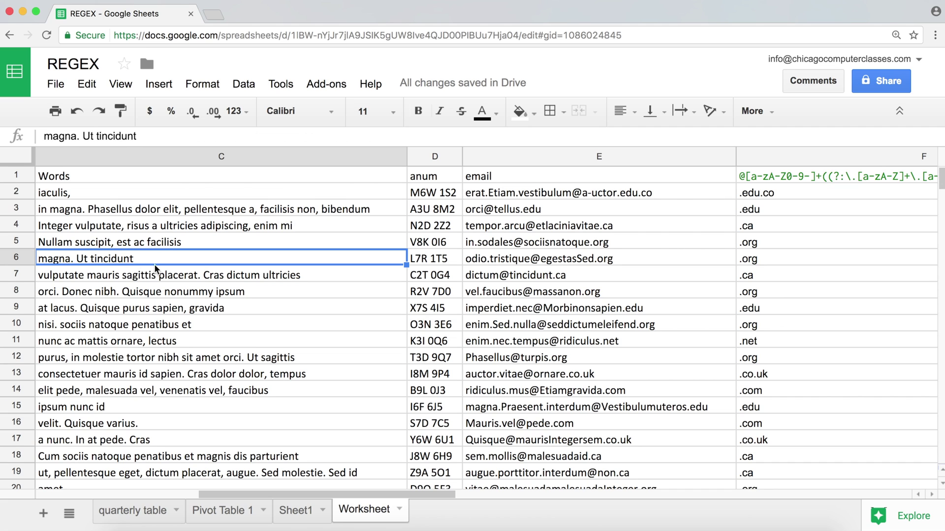
right_click(432, 156)
left_click(484, 271)
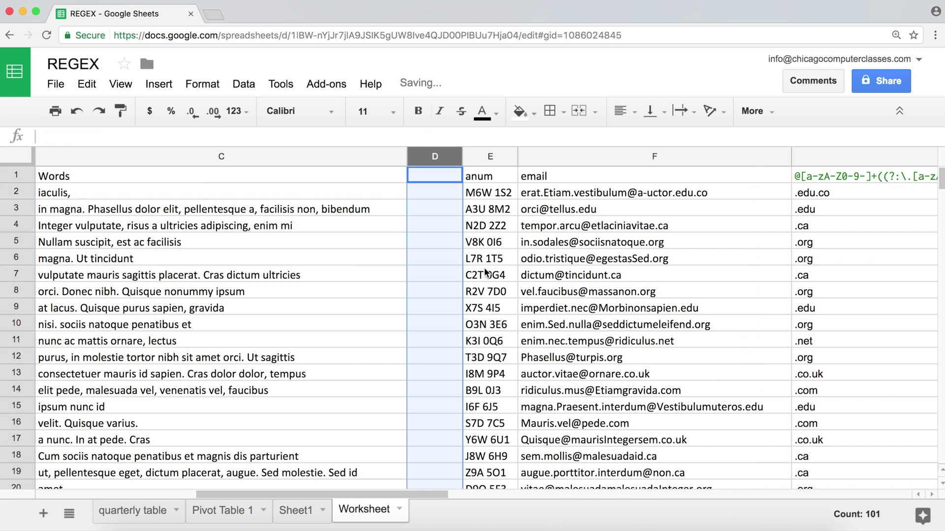
left_click(261, 193)
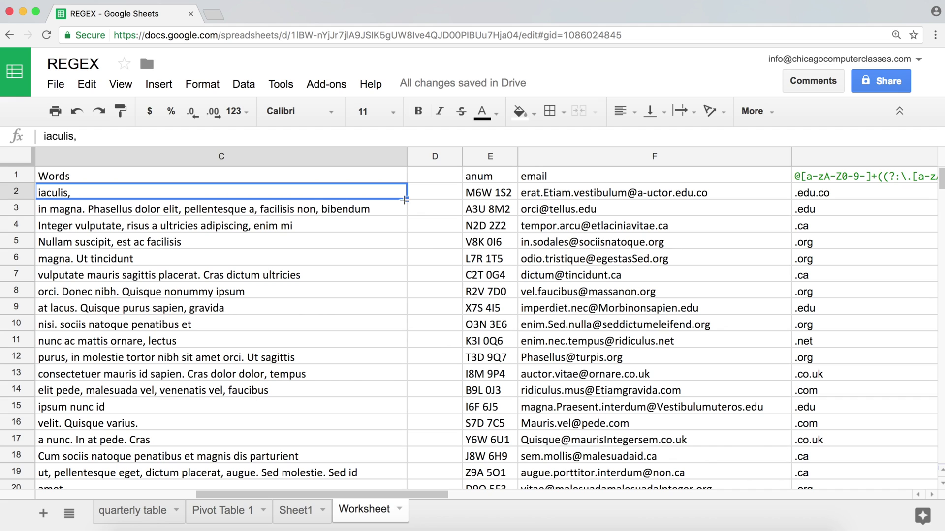
- Begin a REGEXREPLACE formula in D2 on C2 with a bracketed character-class pattern
left_click(429, 193)
type("=reg")
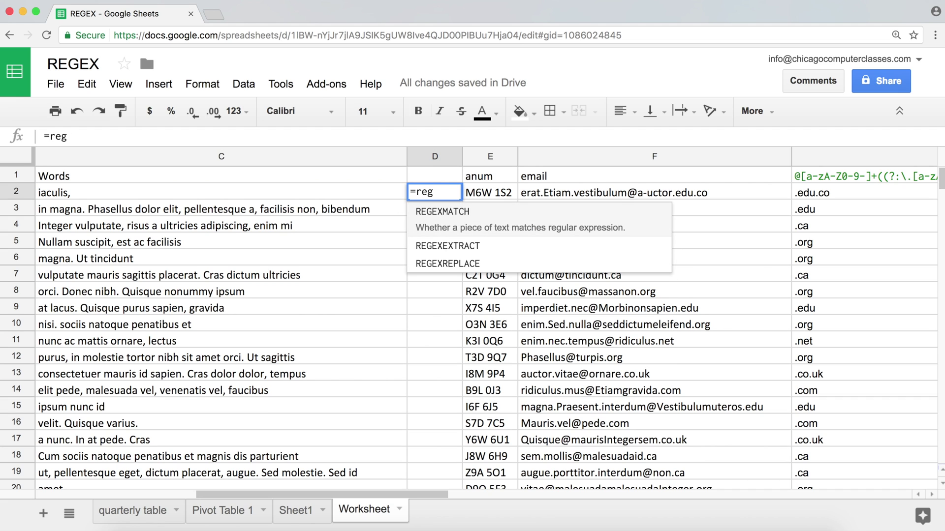
key("Down")
key("Down")
key("Tab")
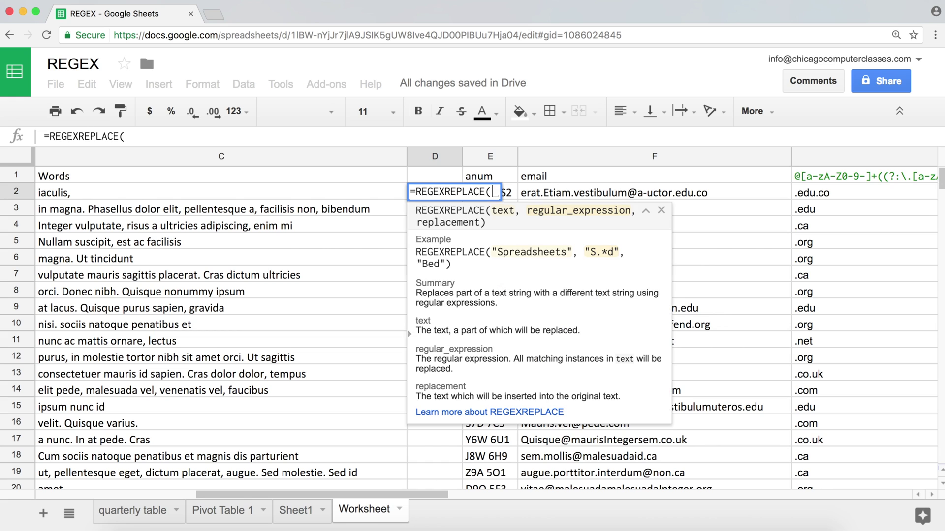
left_click(256, 193)
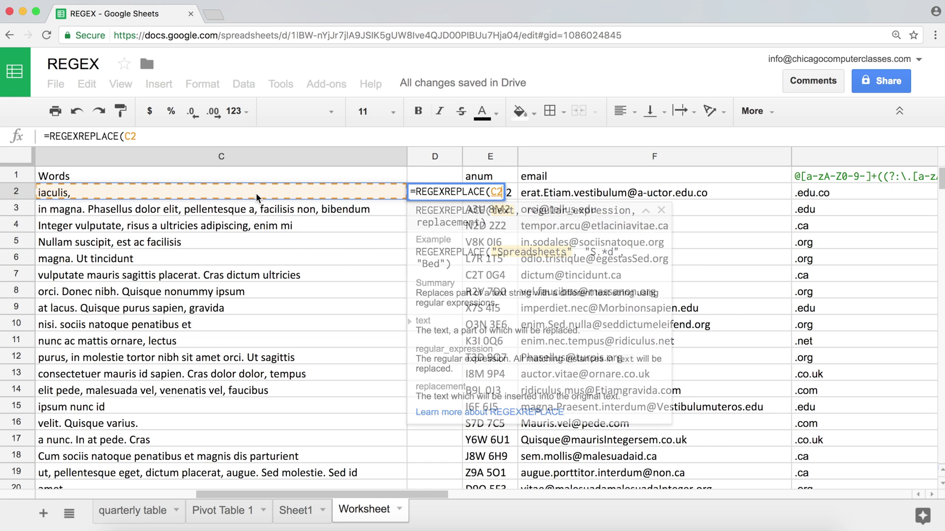
type(",")
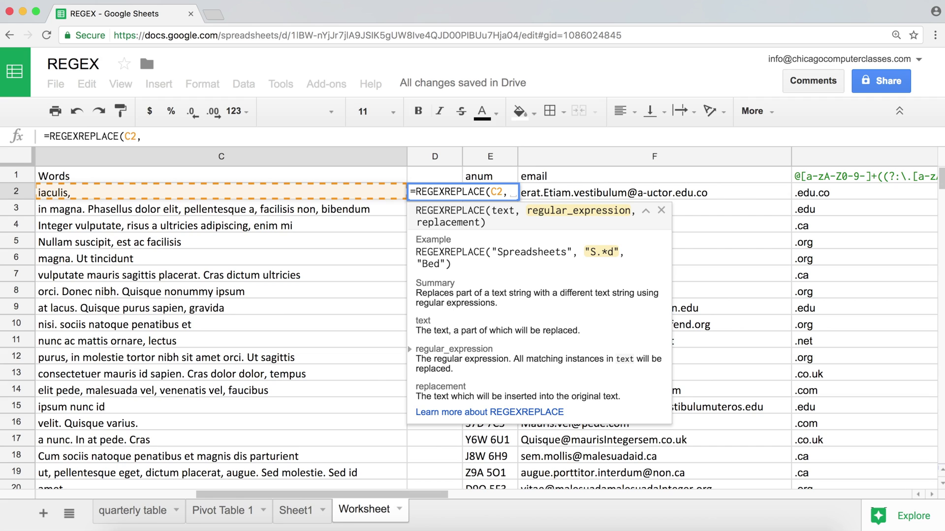
type("\"\"")
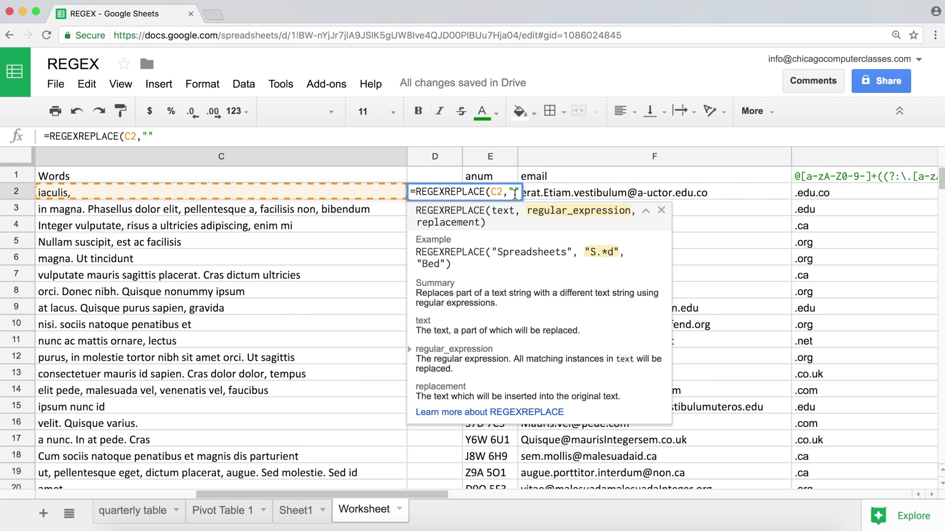
type("[]")
type(",.")
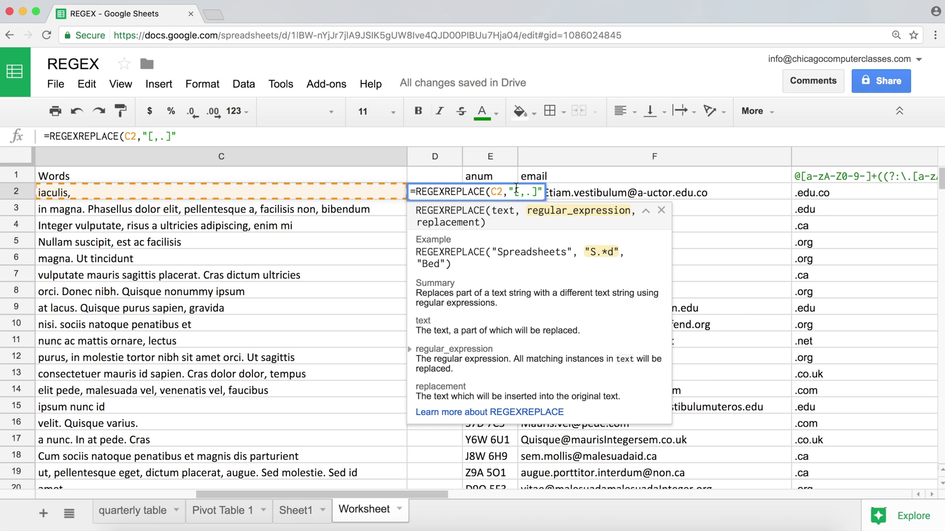
- Complete the character class as "[,.-]" and commit the D2 formula
left_click_drag(519, 193, 526, 193)
key("BackSpace")
type(",")
key("Right")
type("-")
key("Return")
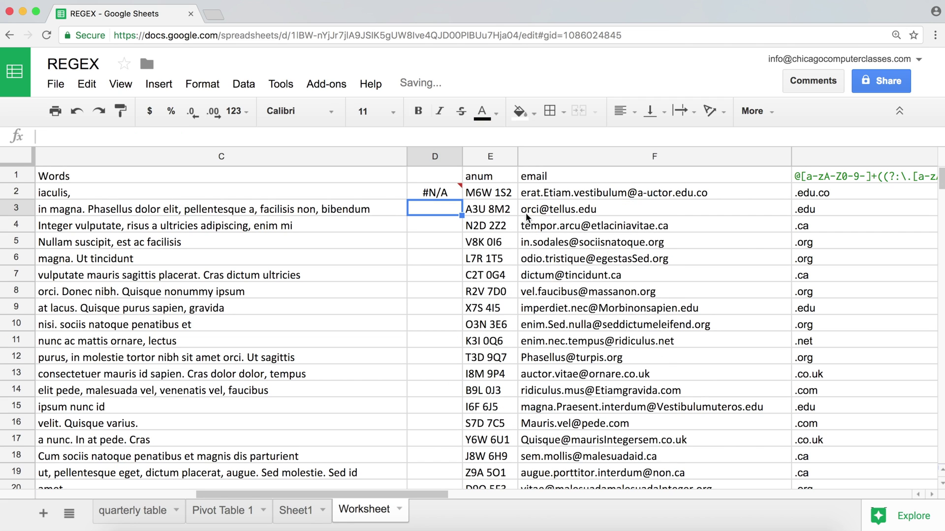
- Add the missing empty replacement argument so D2 returns 'iaculis'
double_click(450, 194)
left_click(548, 191)
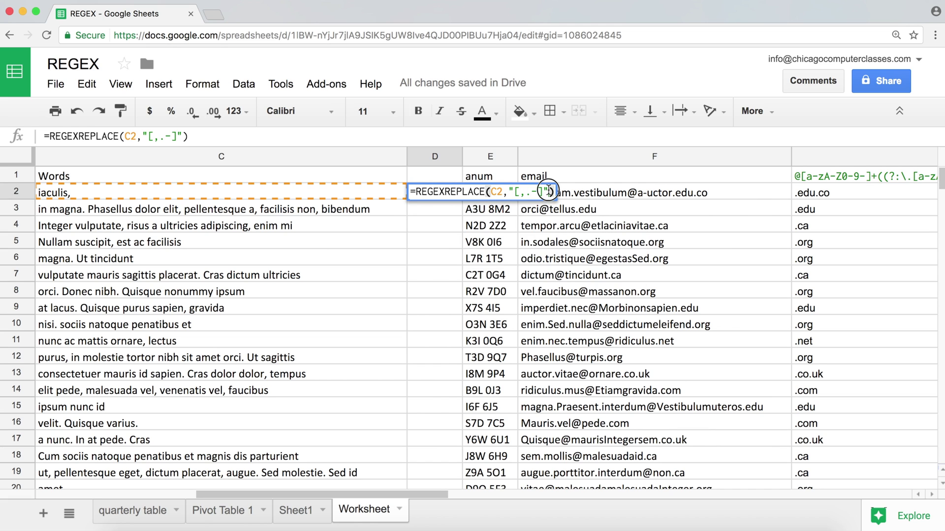
type(",")
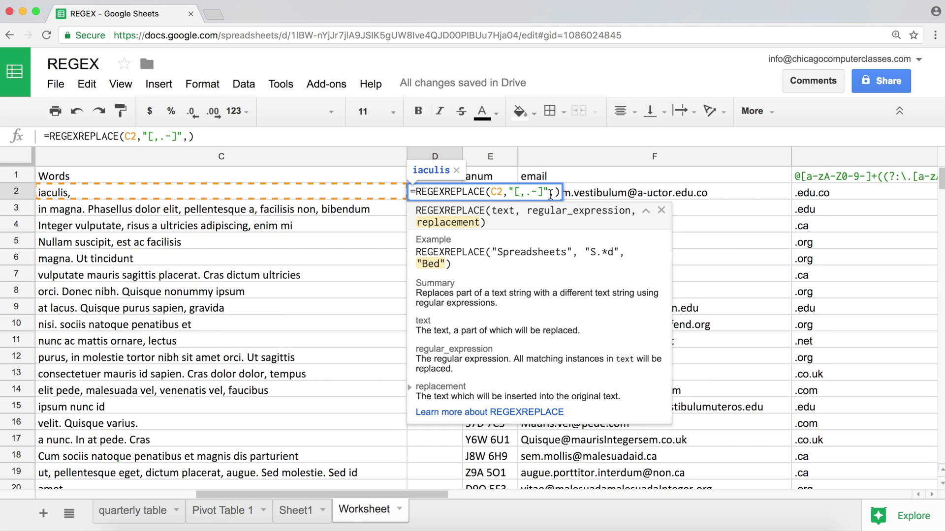
key("Return")
- Copy D2's formula down to D19 and widen column D
left_click(453, 193)
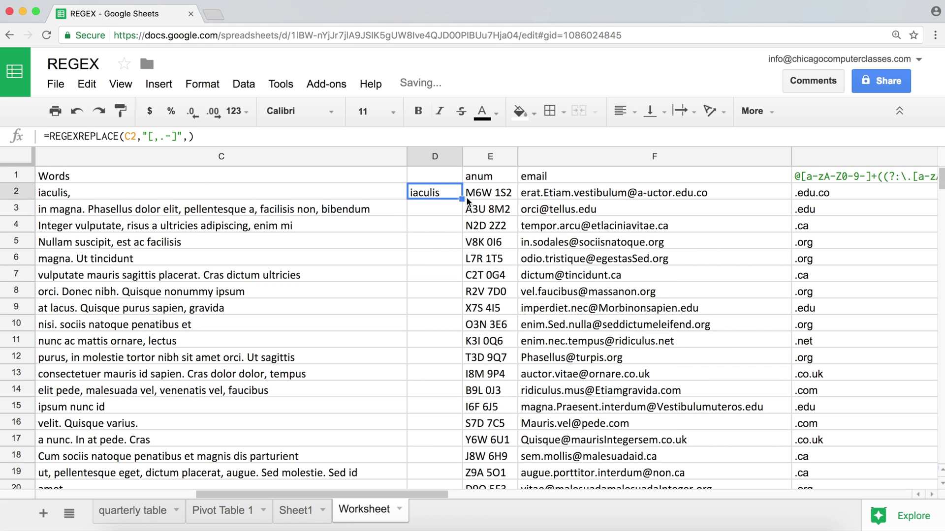
left_click_drag(462, 199, 433, 471)
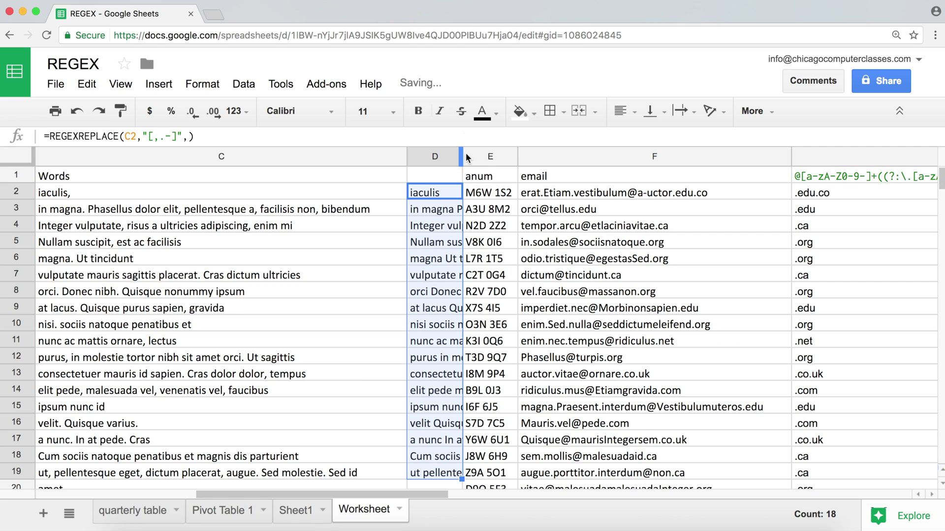
left_click_drag(468, 157, 616, 147)
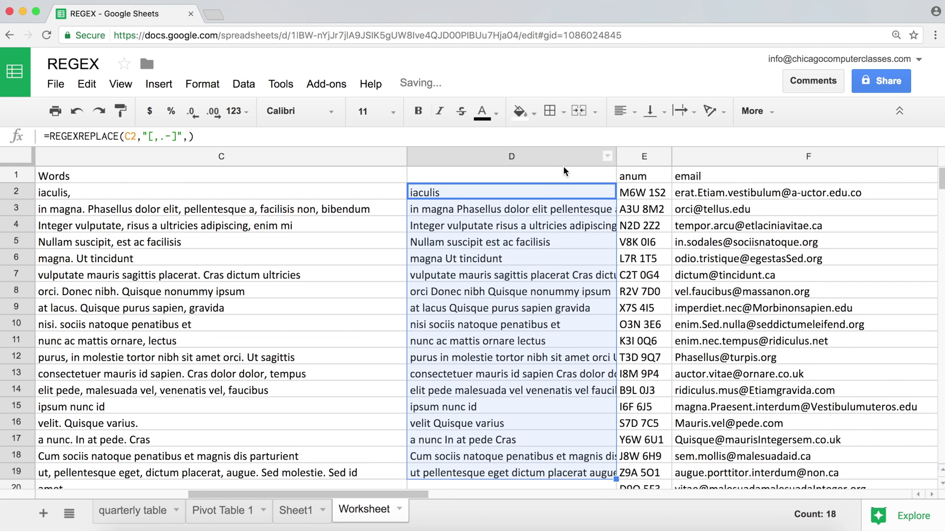
- Change D2's pattern to "[,.-?]" to drop question marks and copy it down column D
left_click(535, 191)
double_click(535, 192)
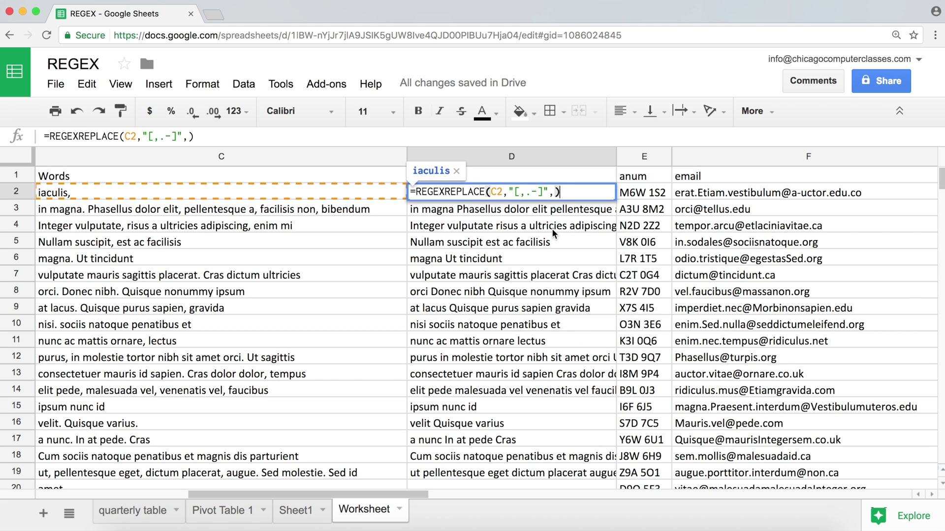
left_click(533, 191)
left_click(541, 192)
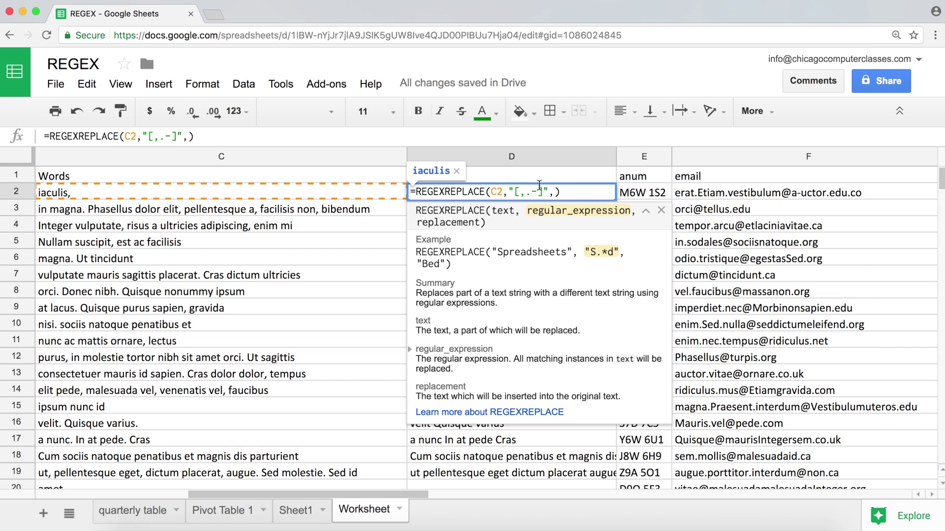
type("?")
key("Return")
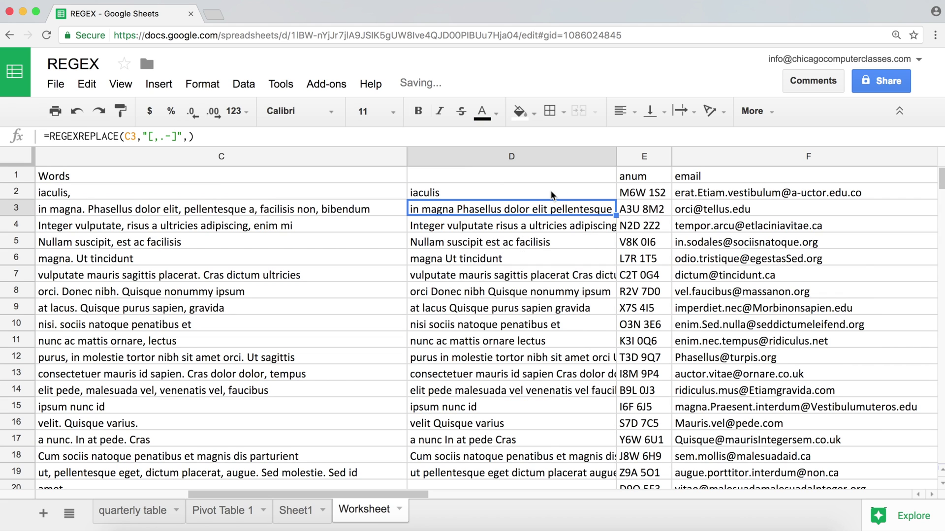
left_click(546, 192)
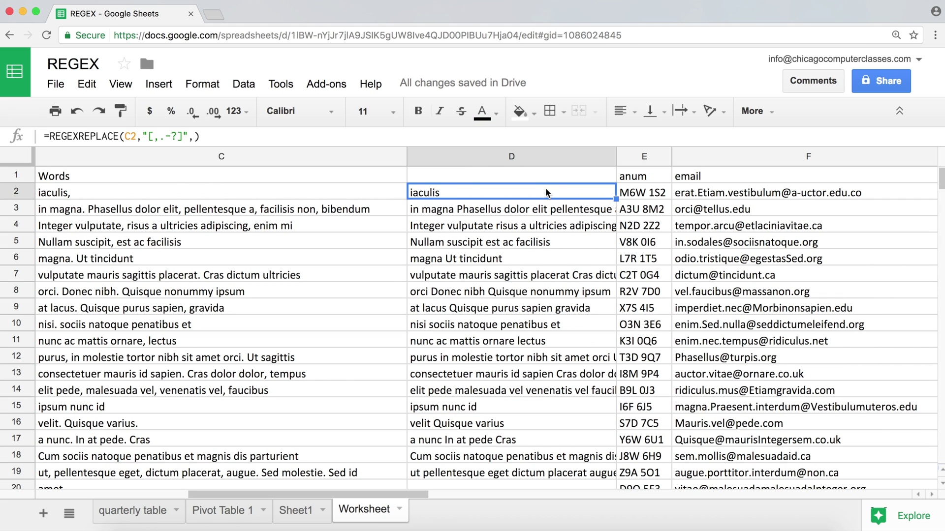
left_click_drag(615, 200, 517, 479)
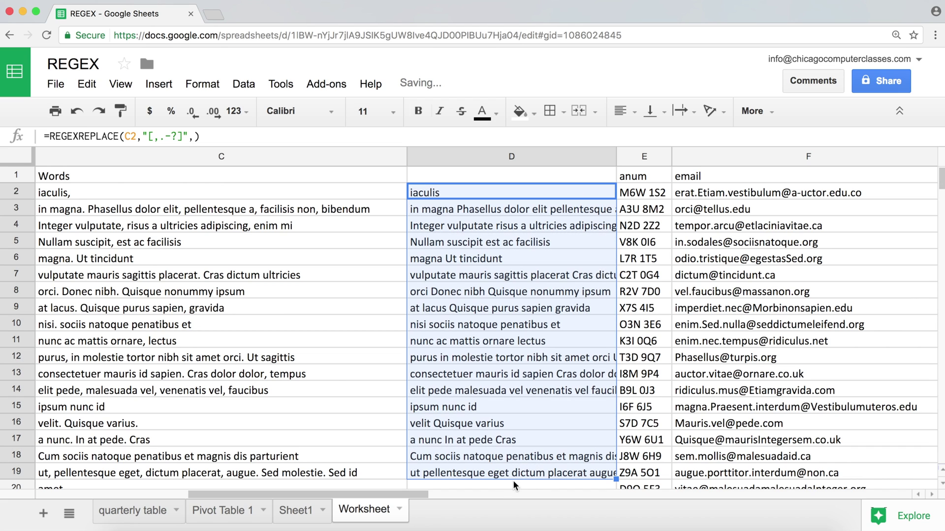